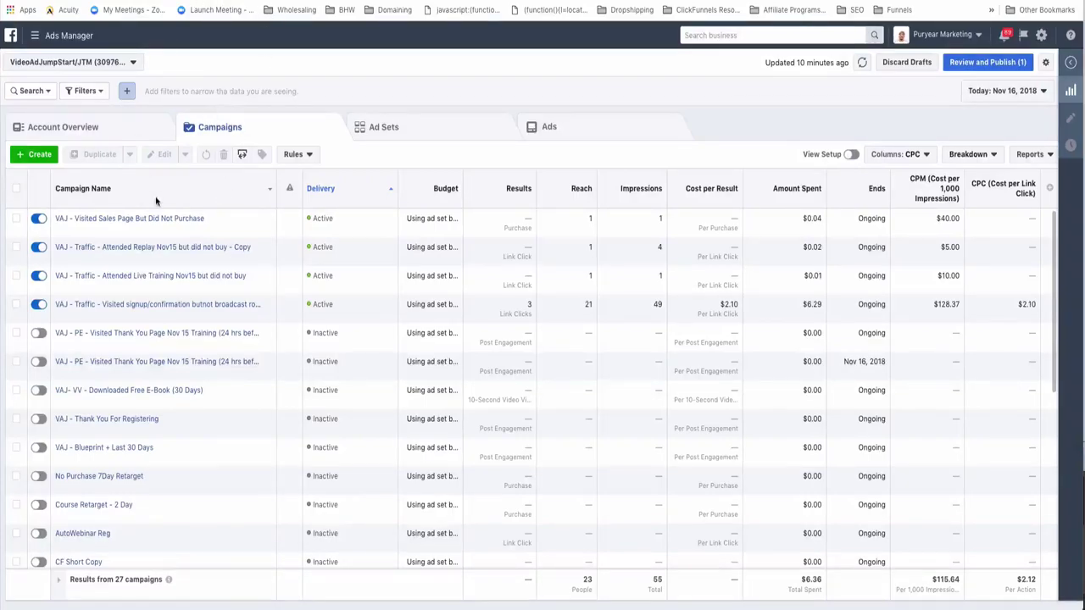
Step: Open the Custom Conversions page of Events Manager and start creating a custom conversion
{"action": "mouse_move", "coordinate": [72, 40]}
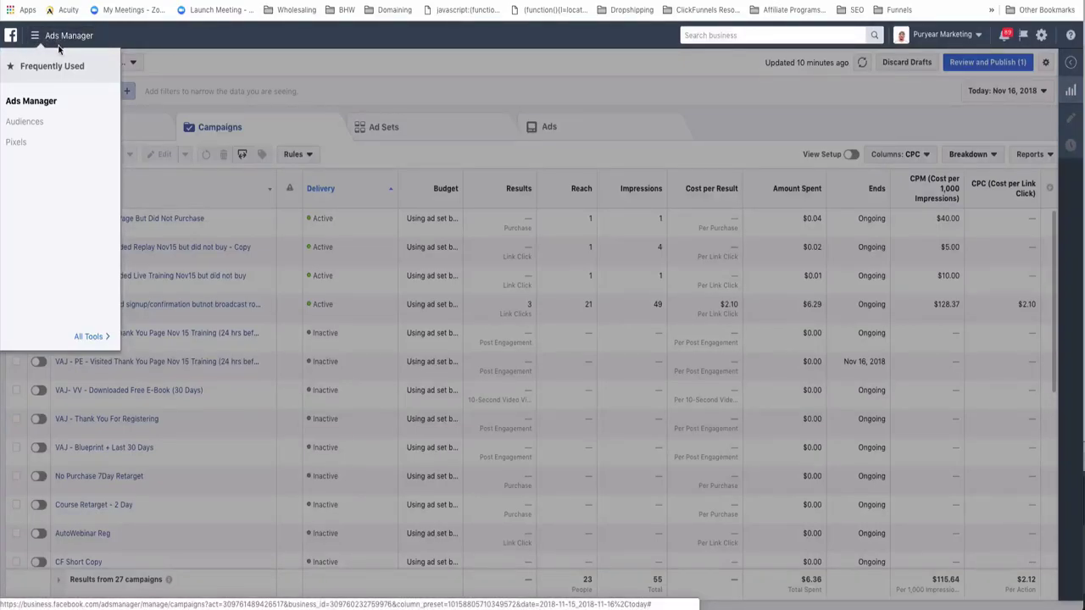
{"action": "mouse_move", "coordinate": [81, 334]}
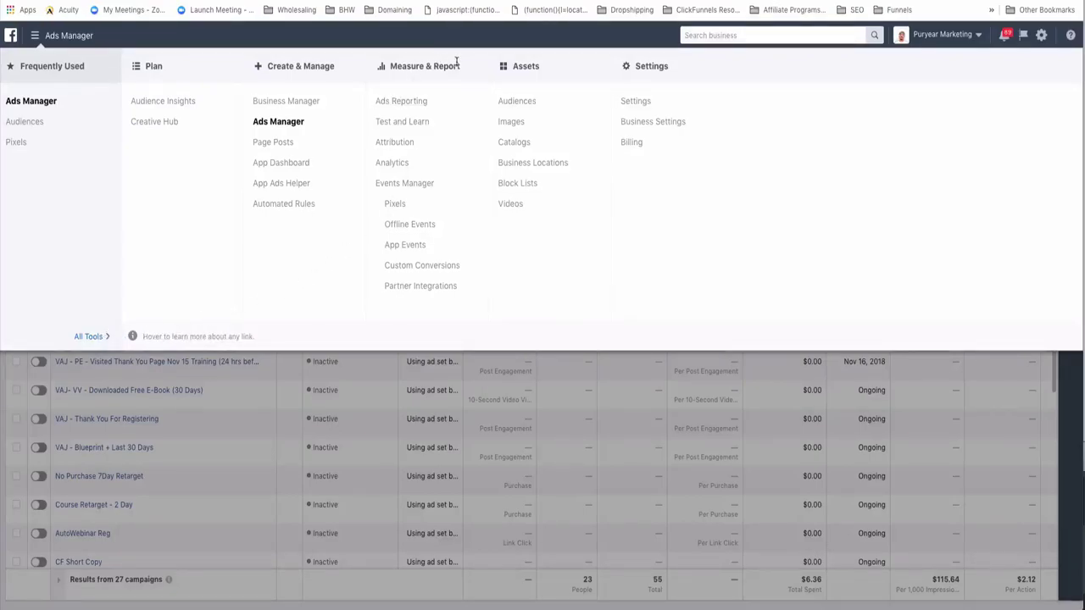
{"action": "left_click", "coordinate": [415, 265]}
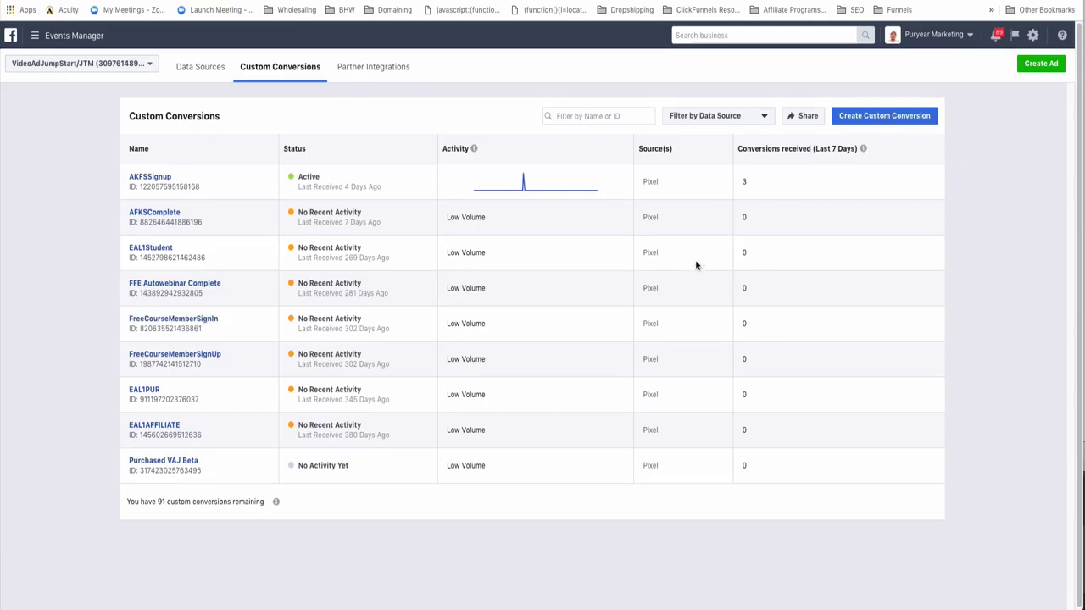
{"action": "left_click", "coordinate": [885, 121]}
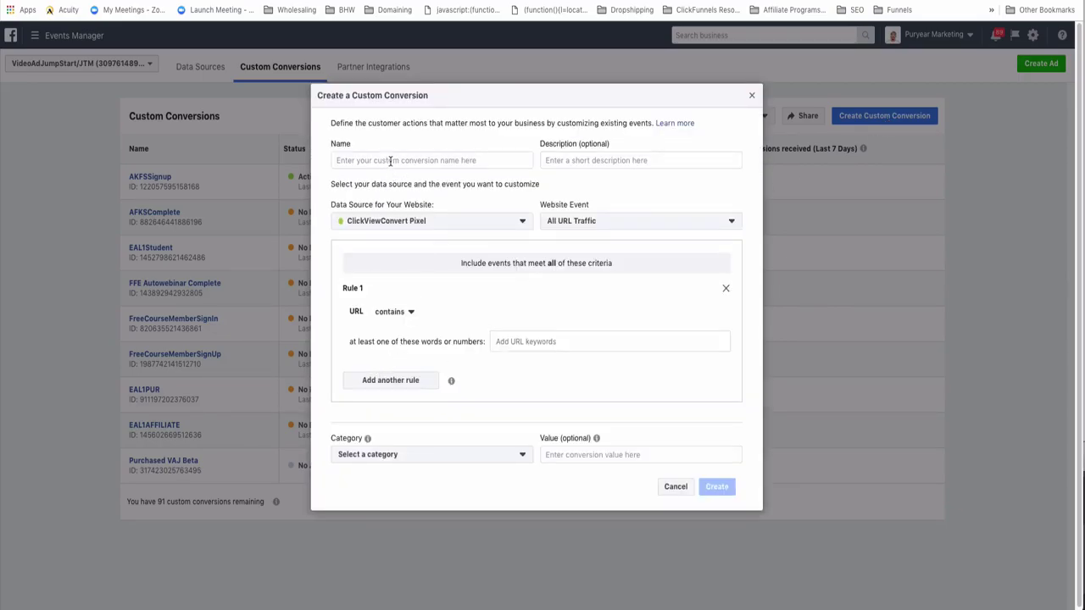
Step: Name the custom conversion SignedUpForTraining and describe it as "SignedUpForLiveTRaining on November 15"
{"action": "left_click", "coordinate": [390, 161]}
{"action": "type", "text": "SignedUpForTraining"}
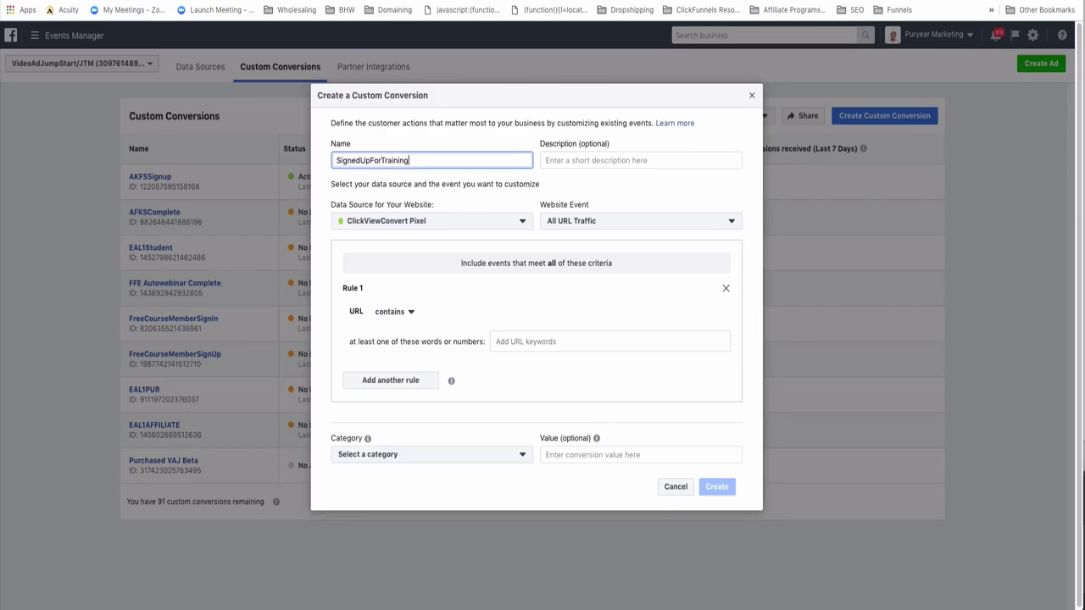
{"action": "left_click", "coordinate": [549, 156]}
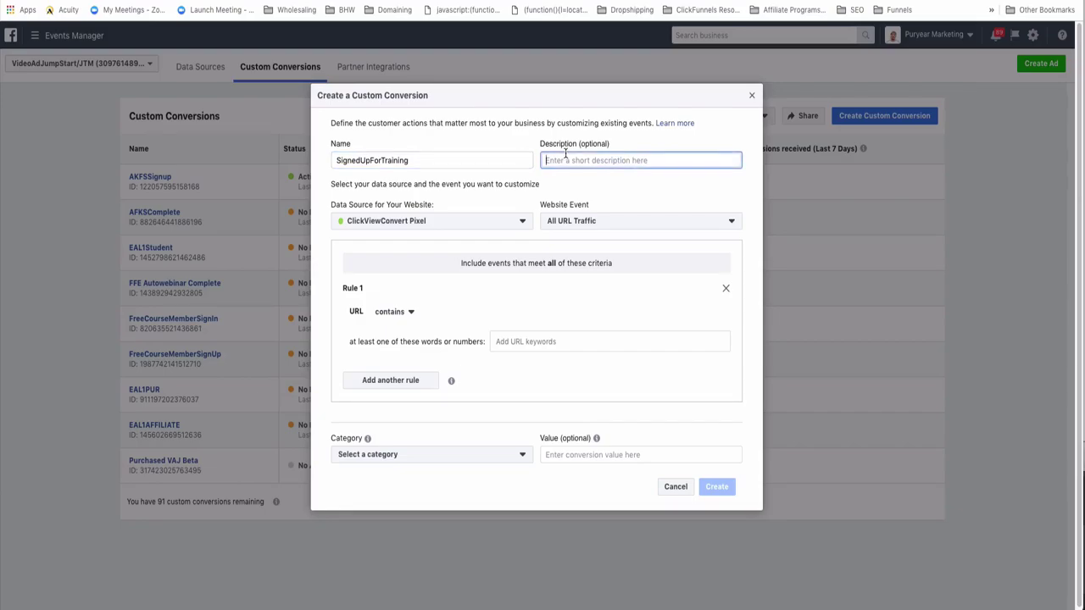
{"action": "type", "text": "SignedUpForLiveTRaining on November 15"}
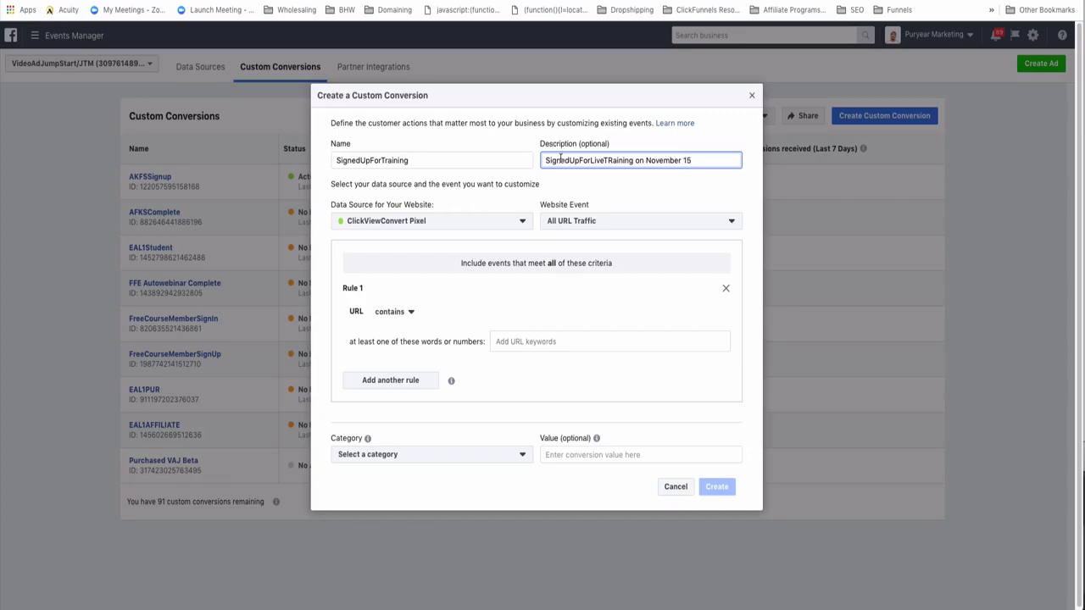
Step: Keep ClickViewConvert Pixel as the website data source and set the website event to ViewContent
{"action": "left_click", "coordinate": [417, 225]}
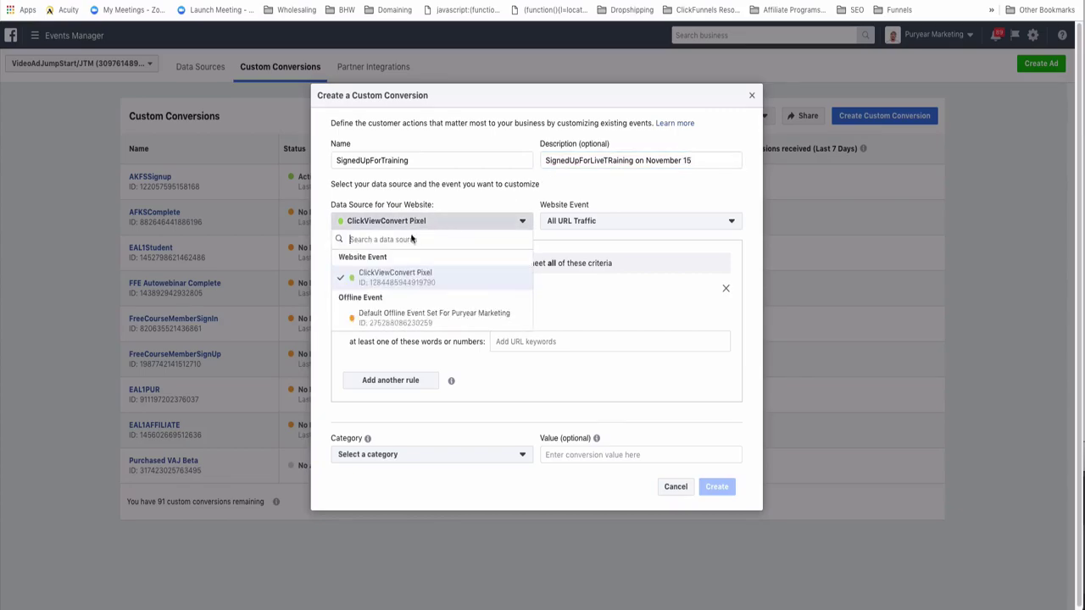
{"action": "left_click", "coordinate": [396, 281]}
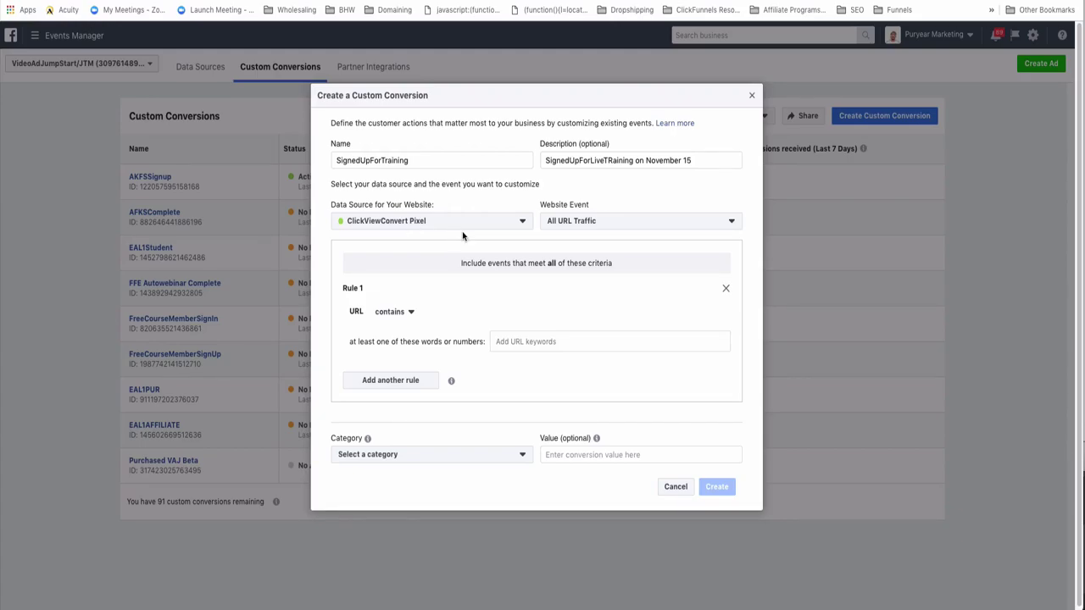
{"action": "left_click", "coordinate": [561, 223]}
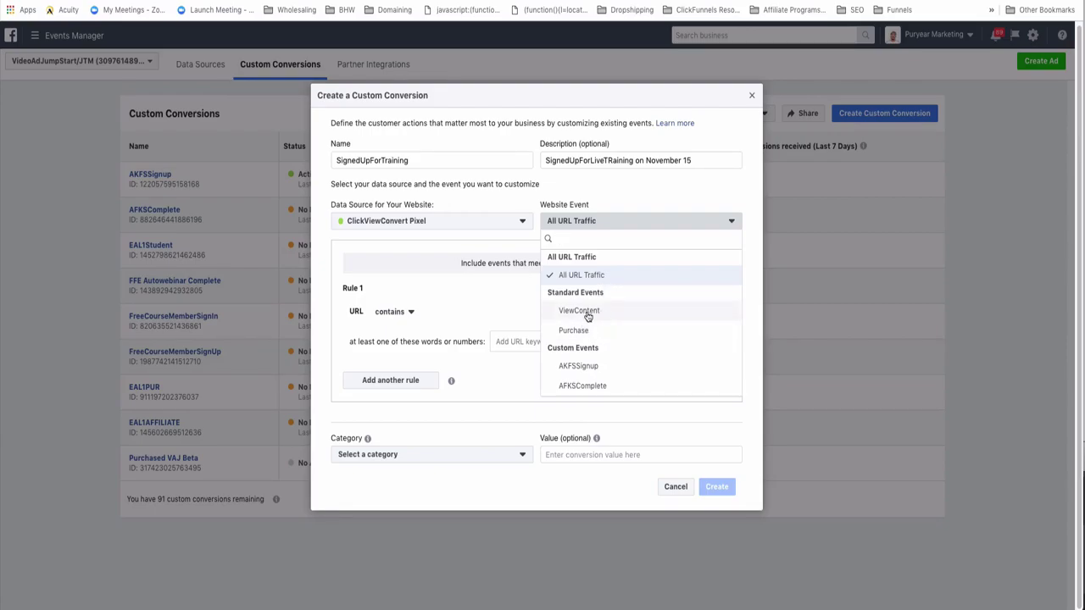
{"action": "left_click", "coordinate": [602, 312]}
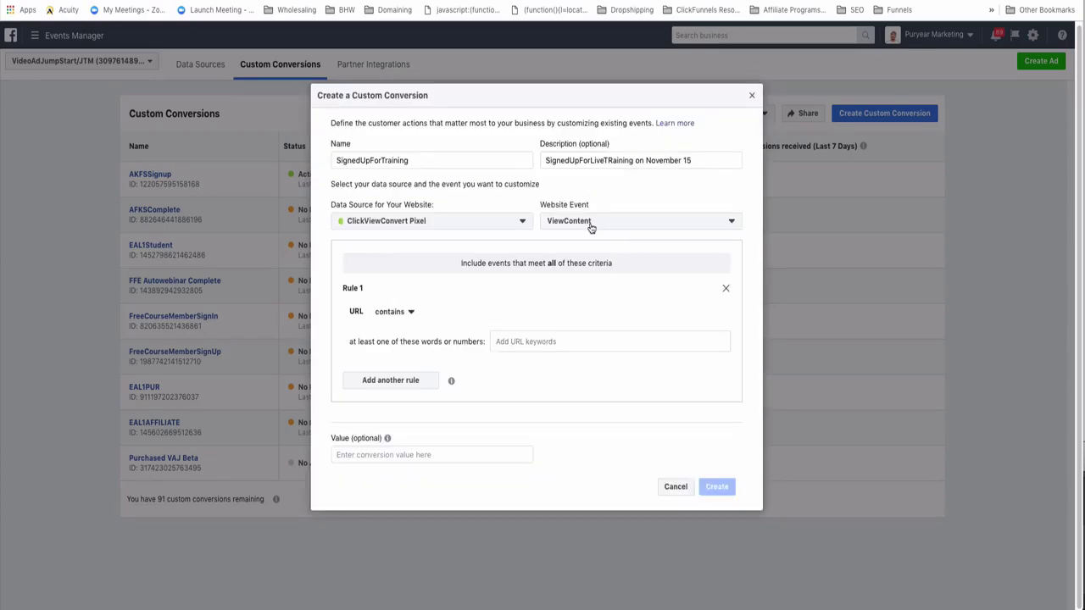
Step: Try Purchase as the website event to compare its rule options, and return to ViewContent
{"action": "left_click", "coordinate": [590, 222]}
{"action": "left_click", "coordinate": [582, 330]}
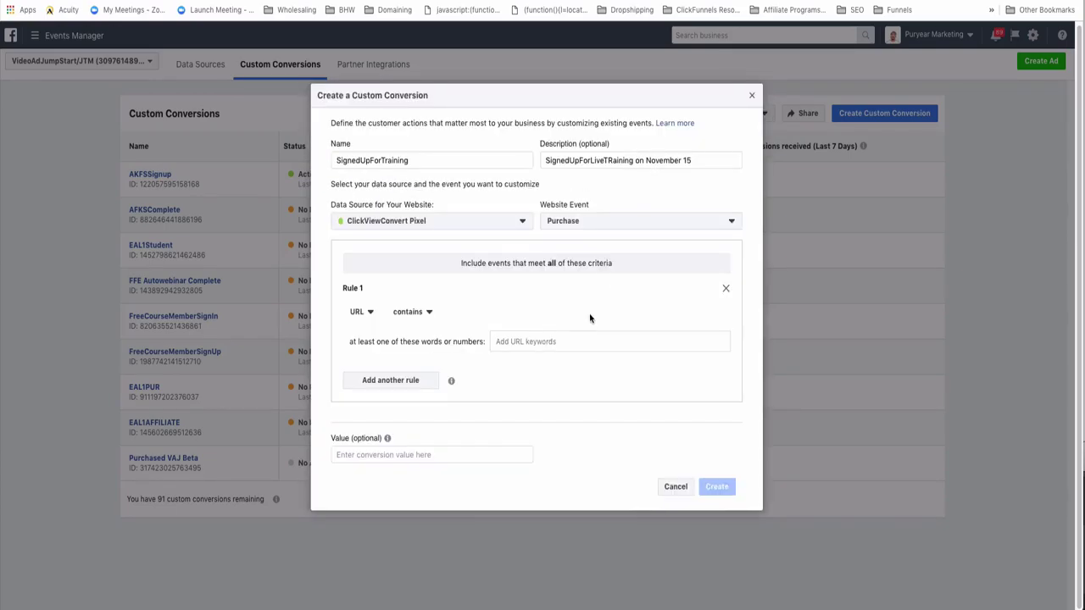
{"action": "left_click", "coordinate": [584, 223]}
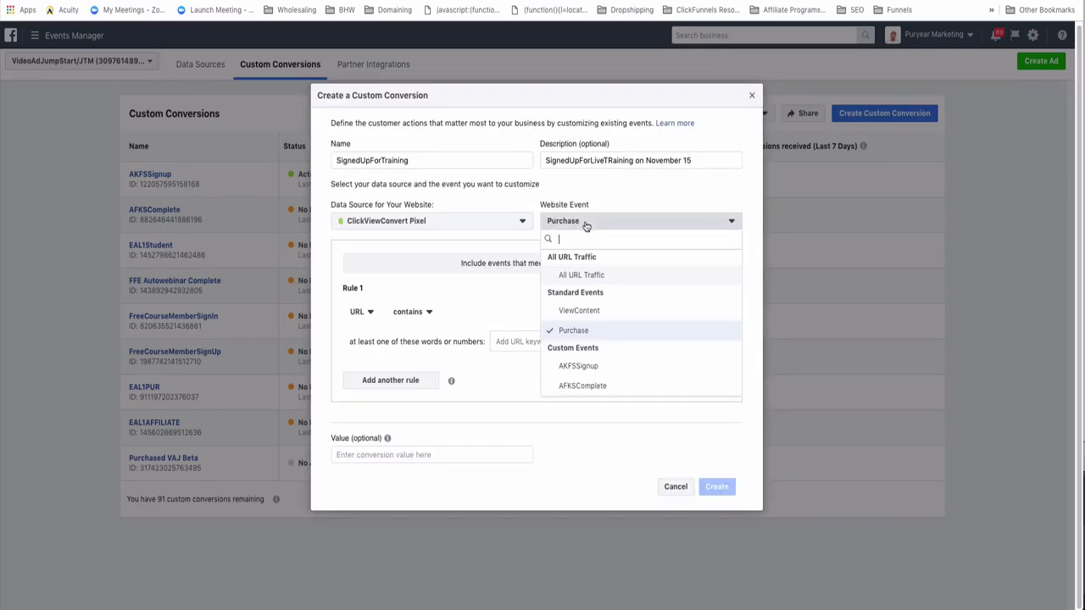
{"action": "left_click", "coordinate": [606, 312]}
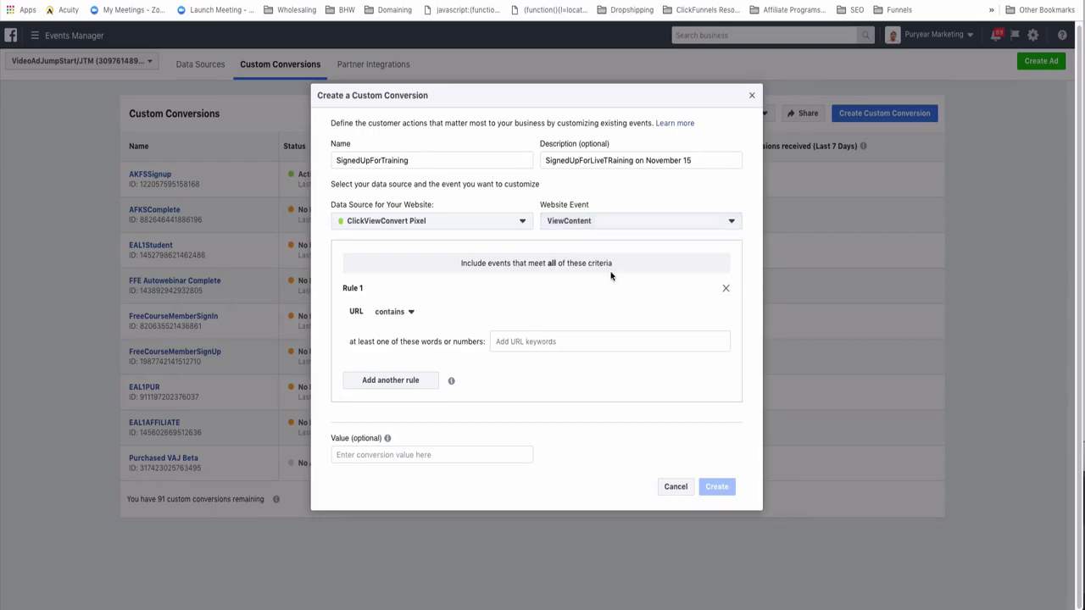
{"action": "left_click", "coordinate": [601, 222]}
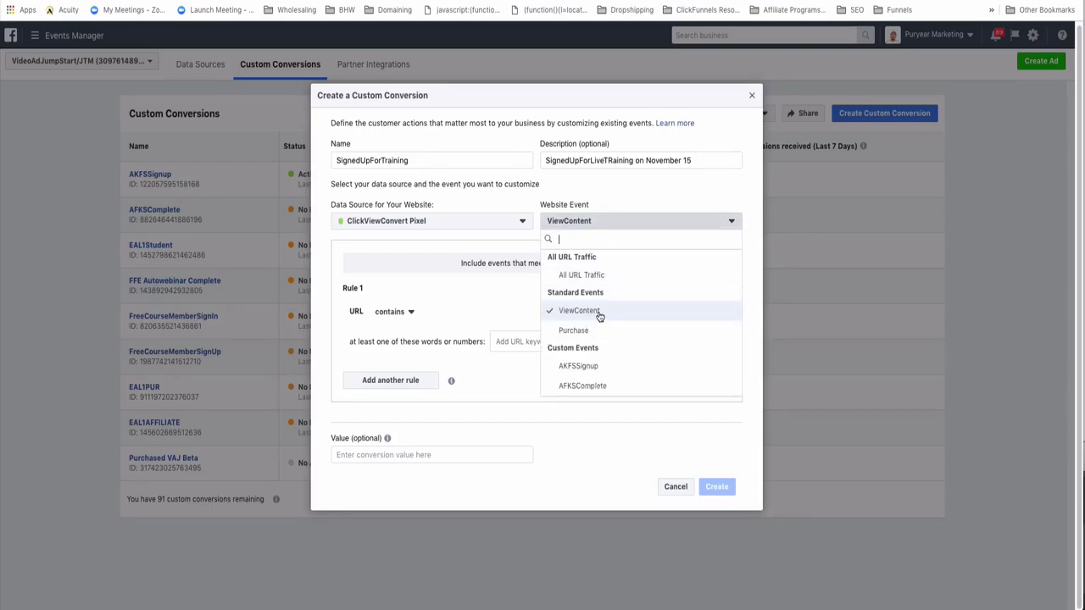
{"action": "left_click", "coordinate": [598, 314]}
{"action": "left_click", "coordinate": [578, 223]}
{"action": "left_click", "coordinate": [575, 328]}
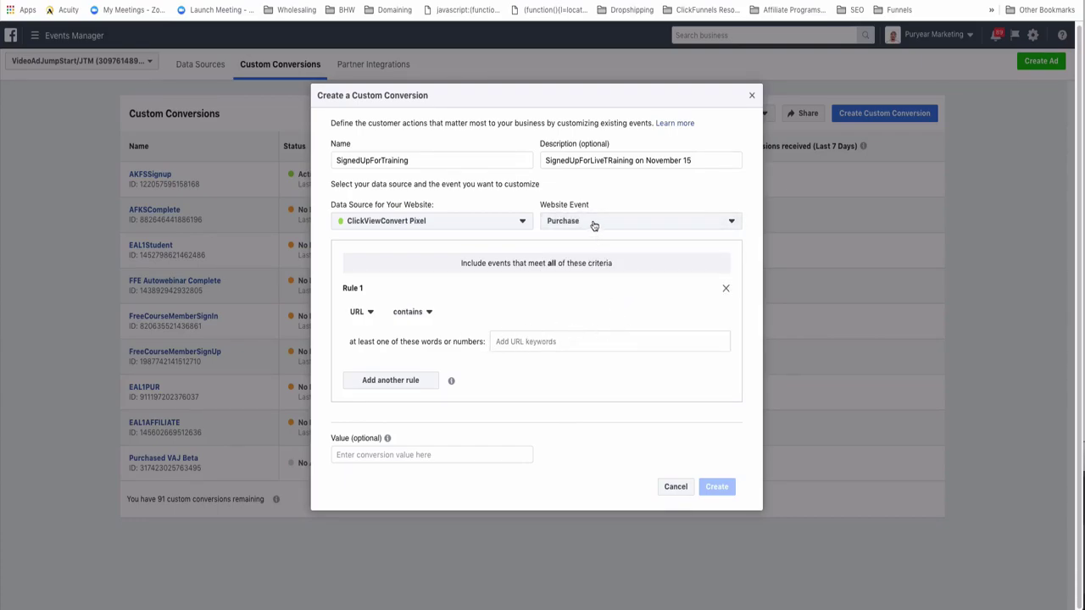
{"action": "left_click", "coordinate": [594, 223]}
{"action": "left_click", "coordinate": [584, 310]}
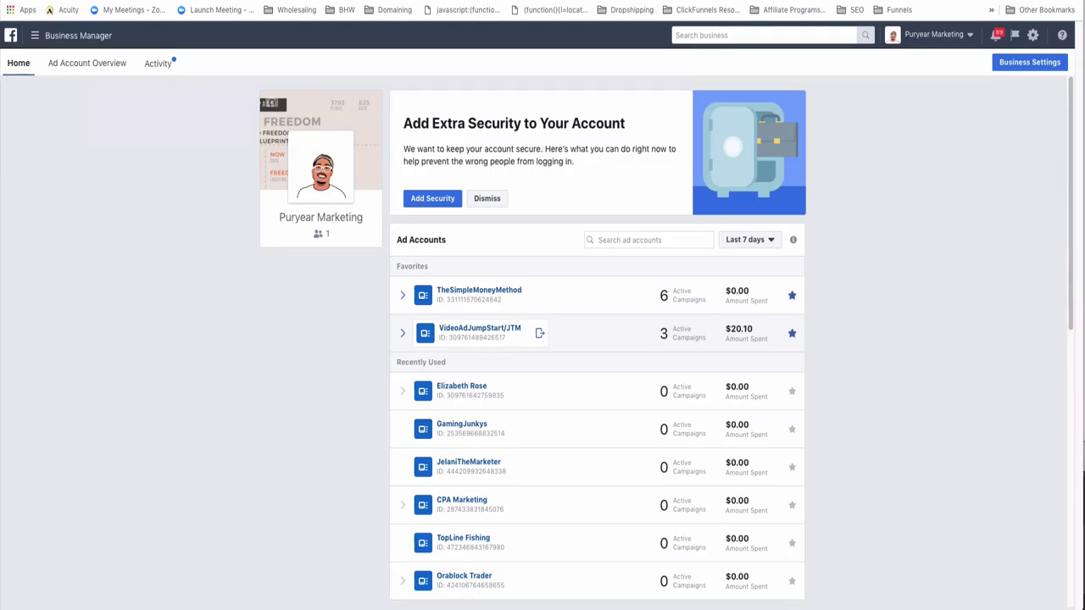
Step: Go to clickfunnels.com and open the Video Ad JumpStart funnel from the funnels list
{"action": "key", "text": "ctrl+l"}
{"action": "type", "text": "clickfunnels.com"}
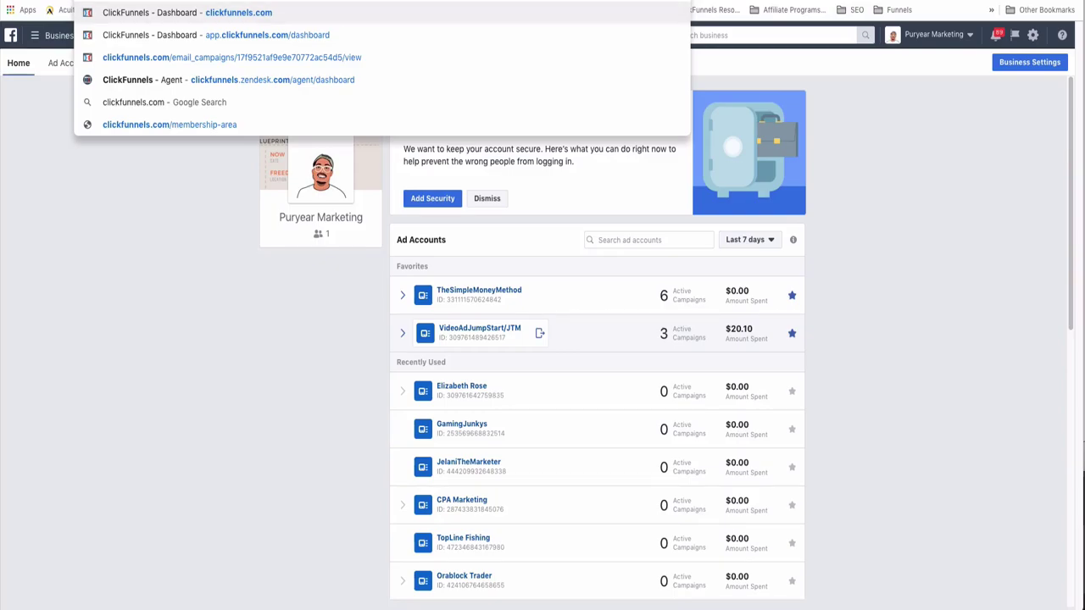
{"action": "key", "text": "Escape"}
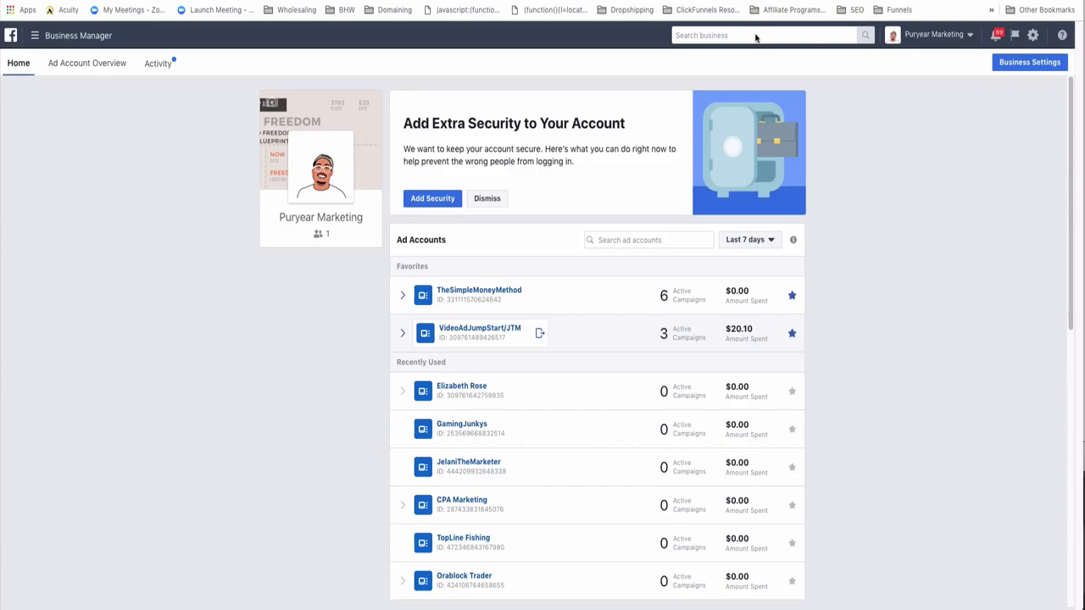
{"action": "key", "text": "Return"}
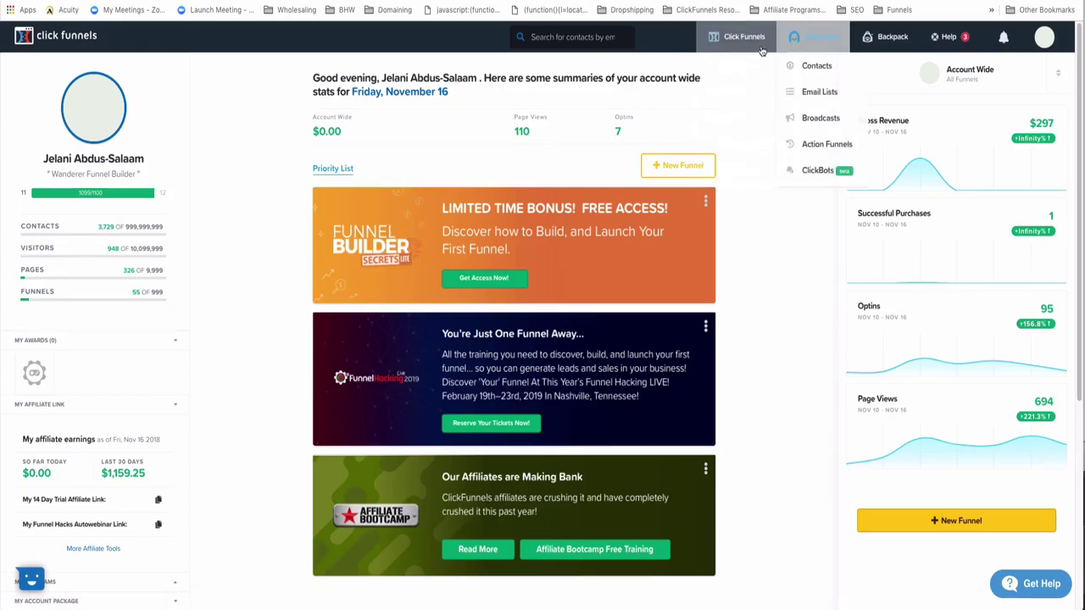
{"action": "mouse_move", "coordinate": [749, 42]}
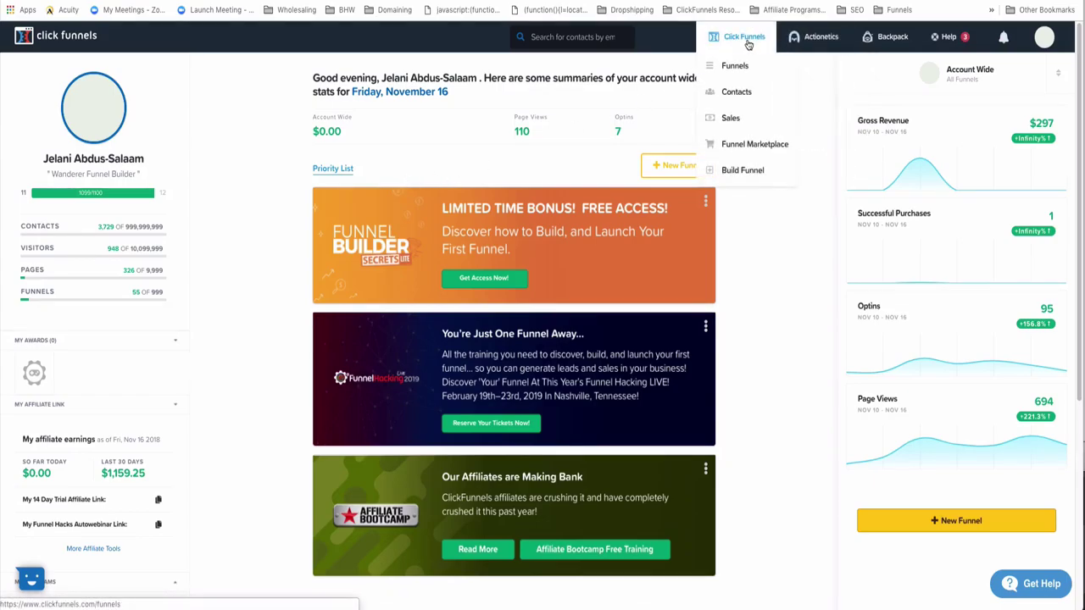
{"action": "left_click", "coordinate": [753, 71]}
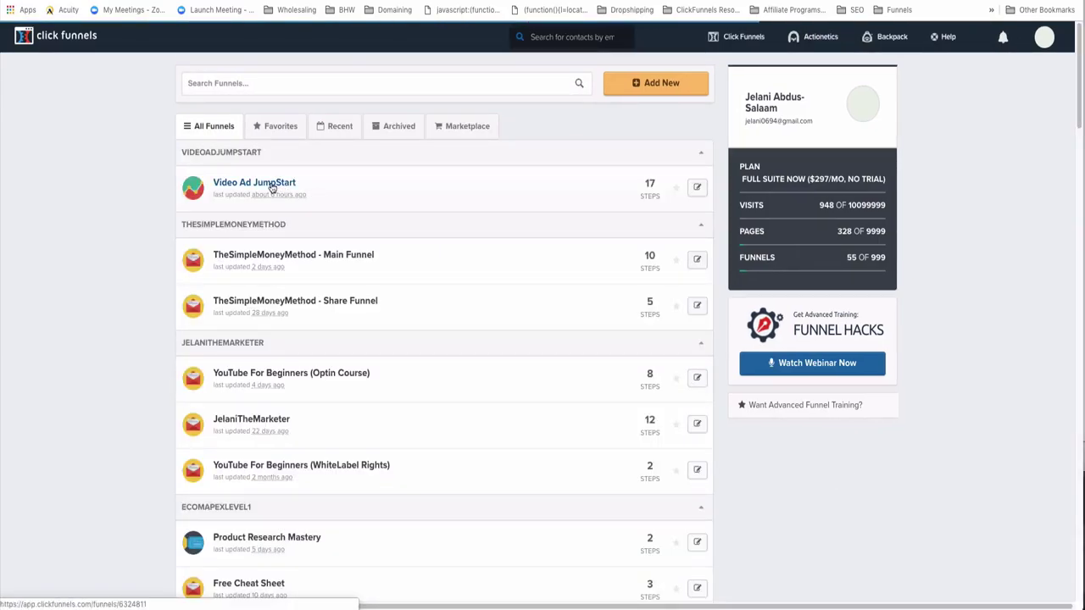
{"action": "left_click", "coordinate": [272, 186]}
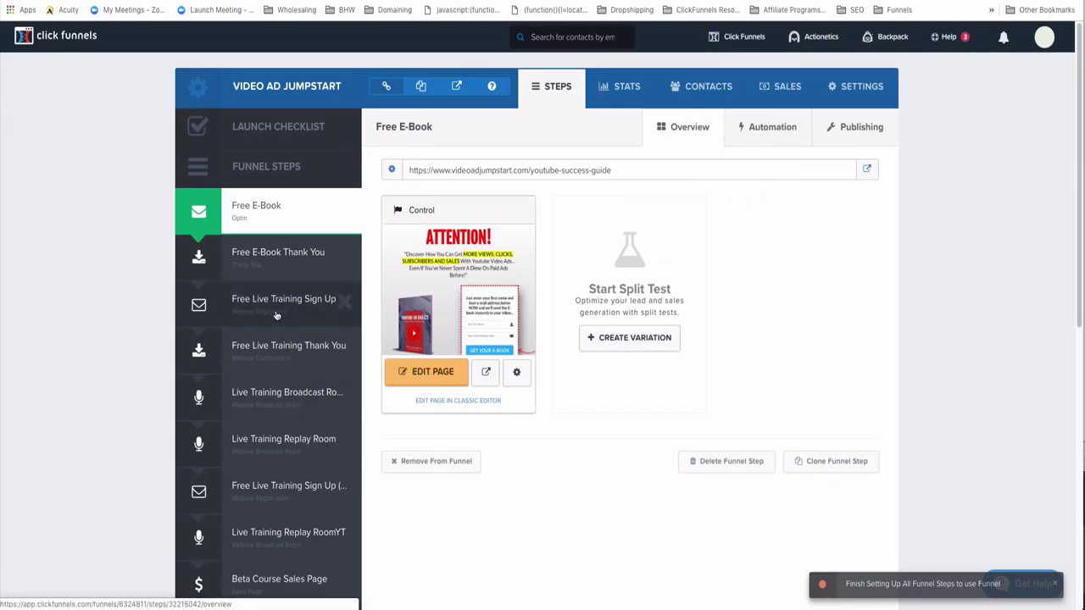
Step: Open the live page of the Free Live Training Thank You funnel step and copy its URL
{"action": "left_click", "coordinate": [289, 358]}
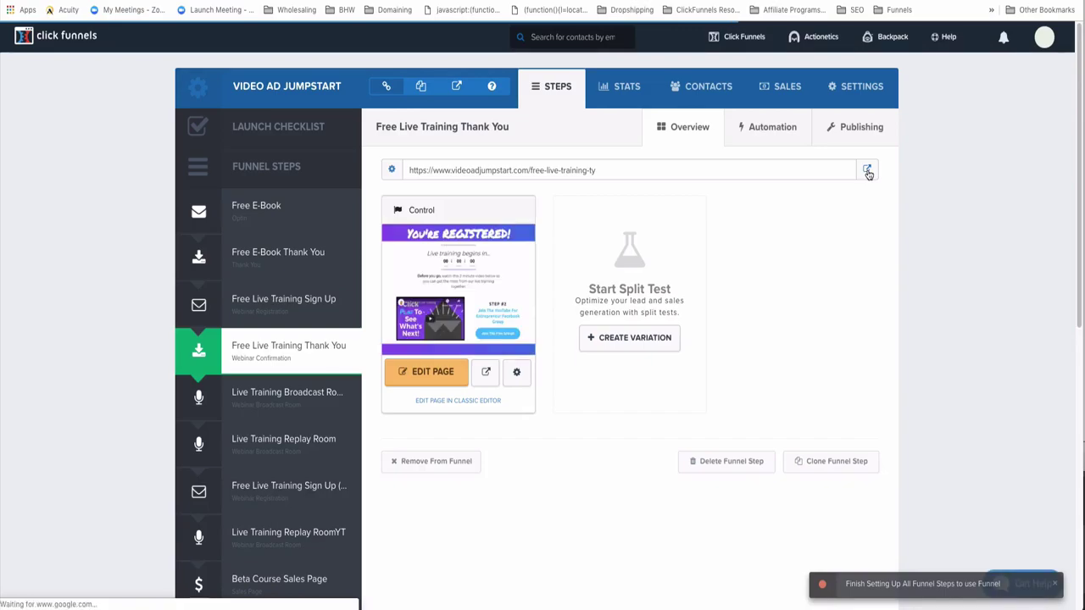
{"action": "left_click", "coordinate": [458, 288]}
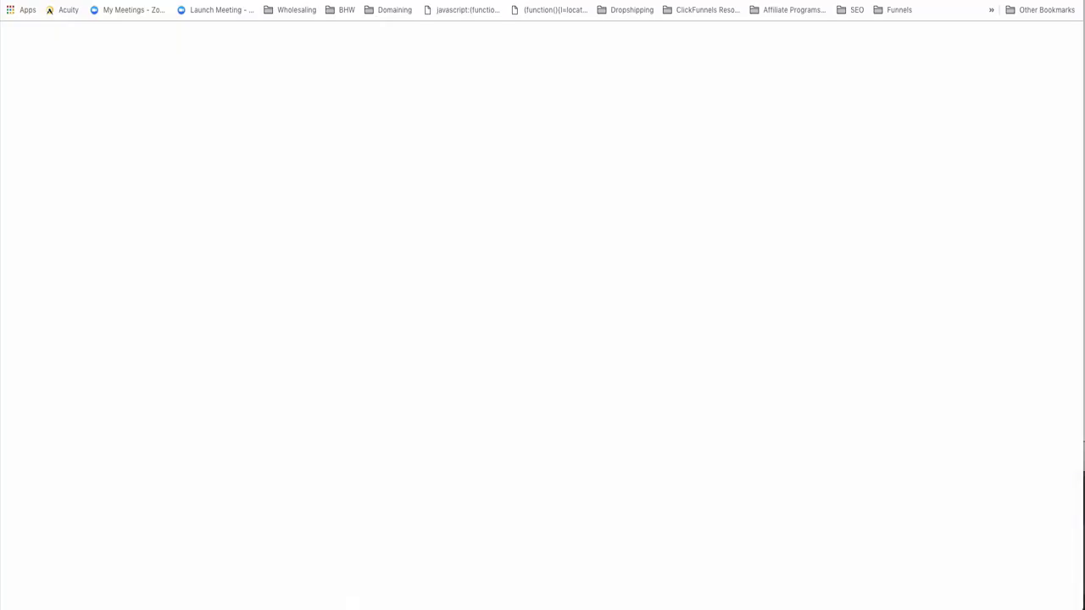
{"action": "right_click", "coordinate": [293, 1]}
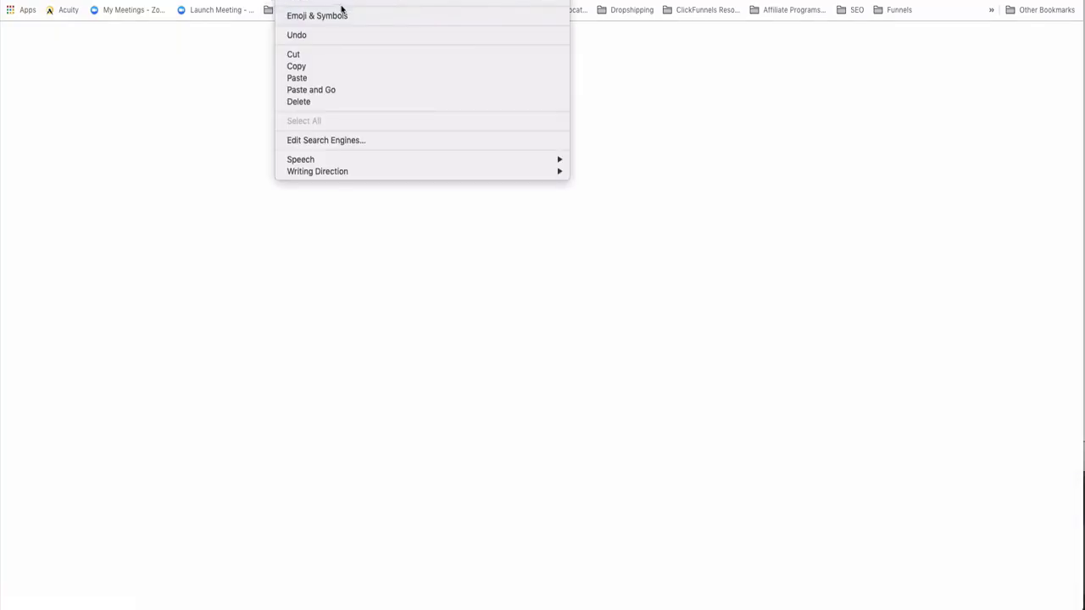
{"action": "left_click", "coordinate": [293, 68]}
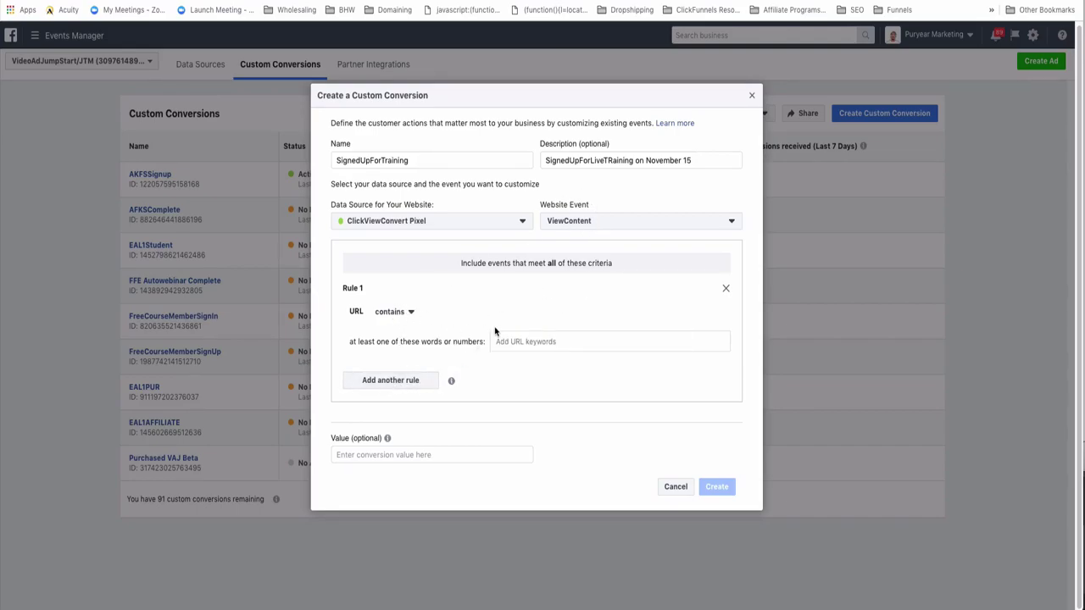
Step: Back in the custom conversion form, try the equals and doesn't contain conditions for Rule 1's URL and return to contains
{"action": "left_click", "coordinate": [389, 313]}
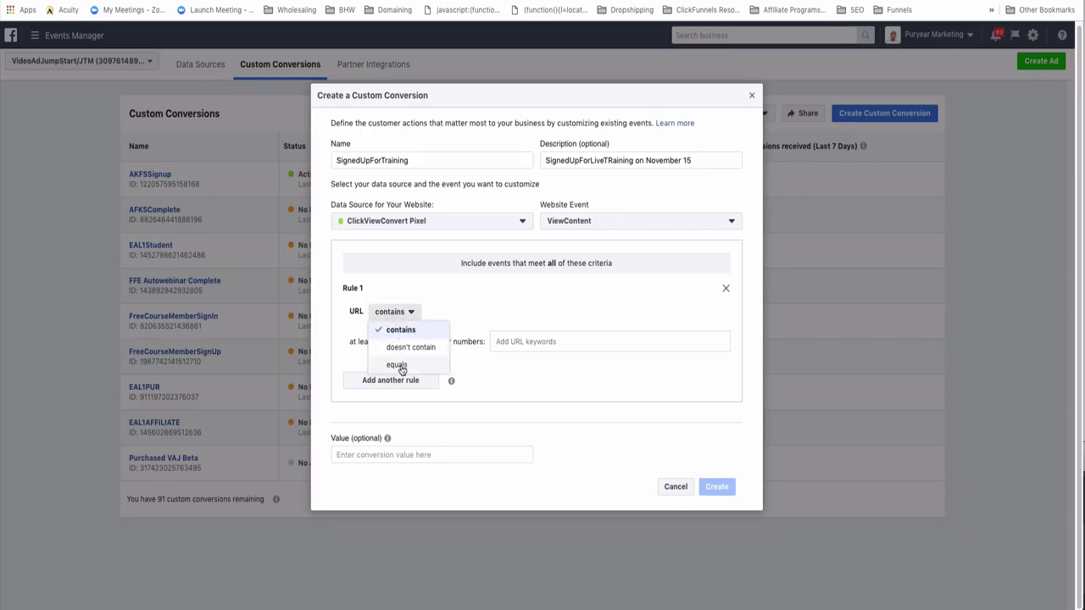
{"action": "left_click", "coordinate": [417, 331]}
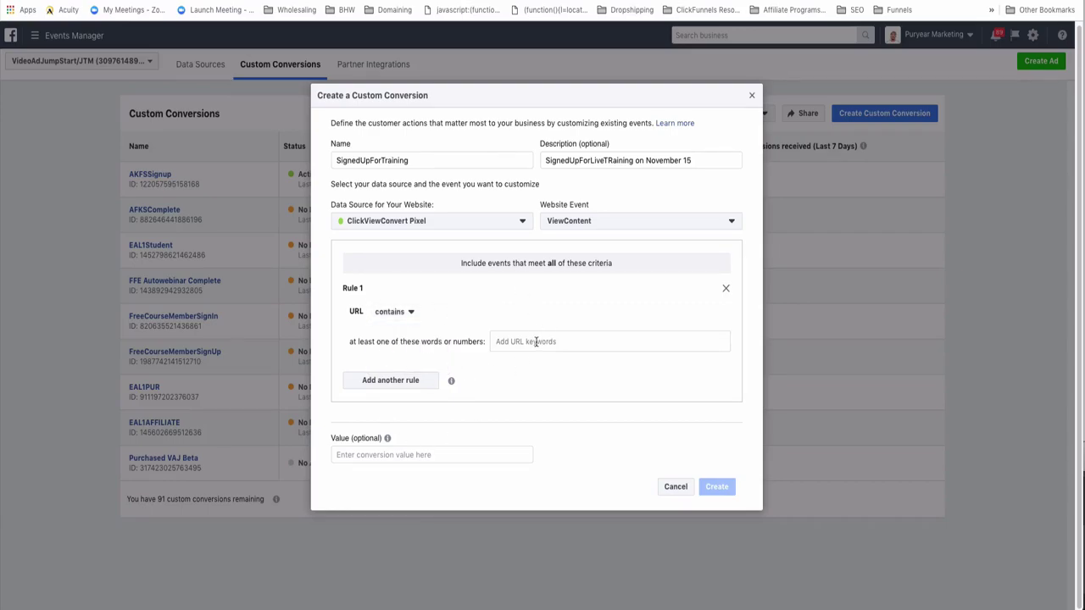
{"action": "left_click", "coordinate": [400, 317]}
{"action": "left_click", "coordinate": [400, 364]}
{"action": "left_click", "coordinate": [395, 318]}
{"action": "left_click", "coordinate": [399, 328]}
{"action": "left_click", "coordinate": [393, 312]}
{"action": "left_click", "coordinate": [405, 347]}
{"action": "left_click", "coordinate": [395, 315]}
{"action": "left_click", "coordinate": [397, 330]}
{"action": "left_click", "coordinate": [383, 314]}
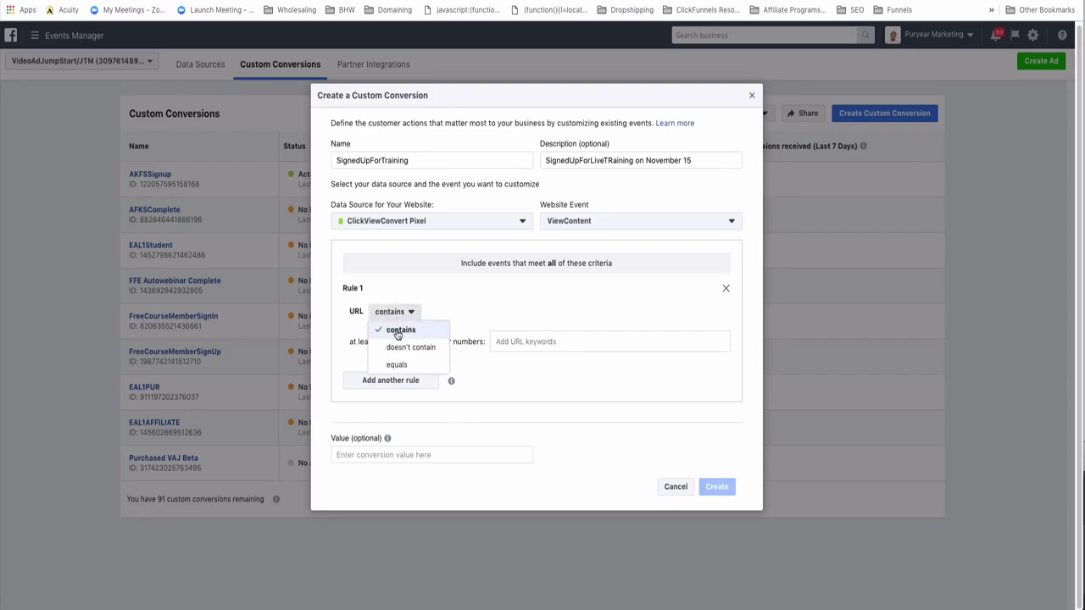
{"action": "left_click", "coordinate": [399, 330]}
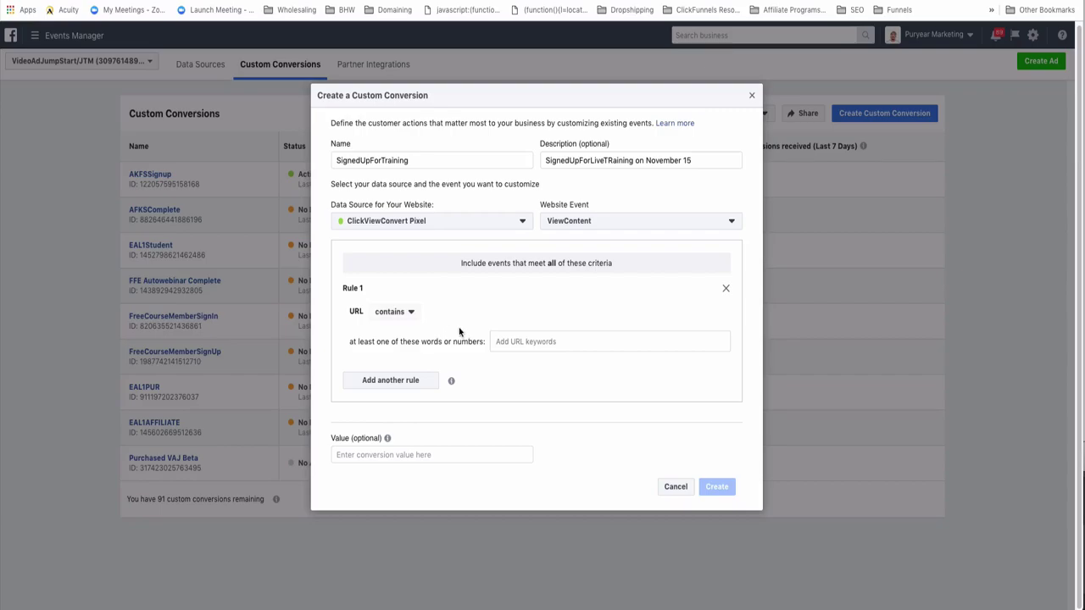
{"action": "left_click", "coordinate": [518, 340]}
{"action": "key", "text": "ctrl+v"}
{"action": "key", "text": "Return"}
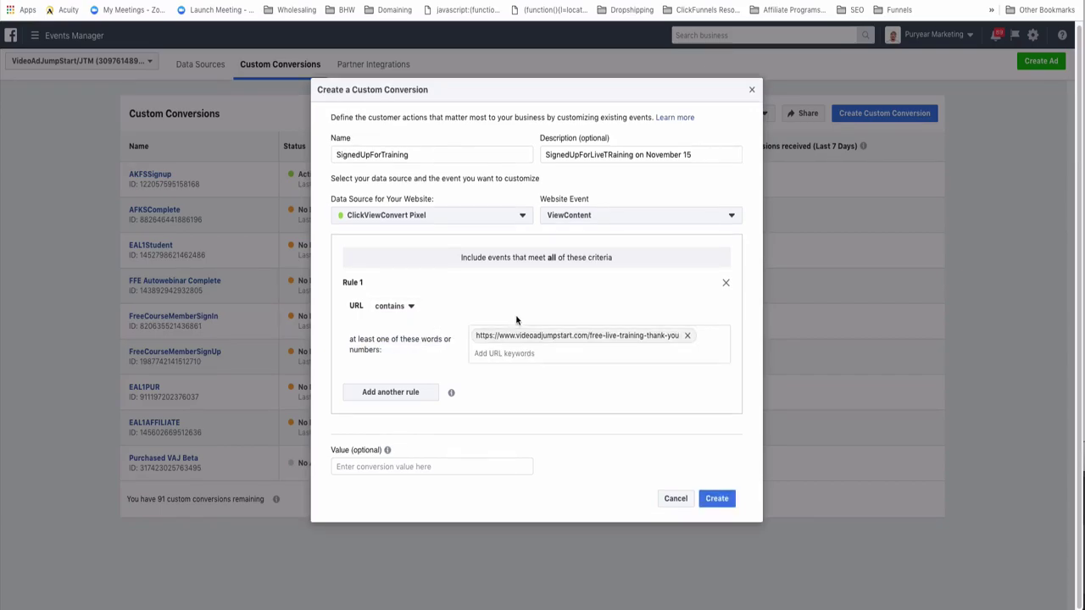
Step: Review Rule 1's URL condition choices, keep contains, and add a second rule to the custom conversion
{"action": "left_click", "coordinate": [400, 311]}
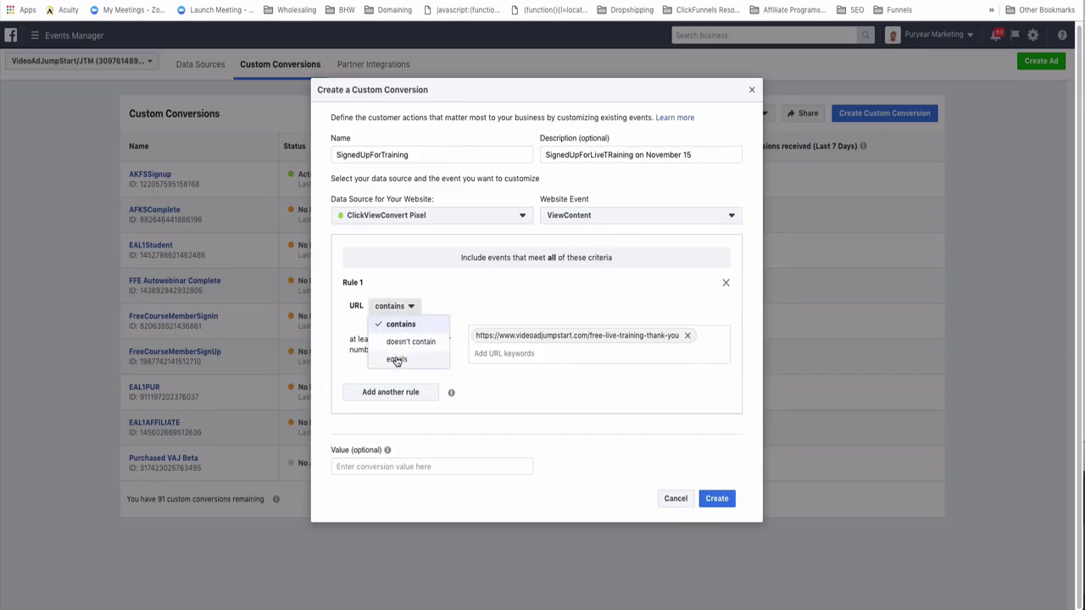
{"action": "left_click", "coordinate": [442, 307]}
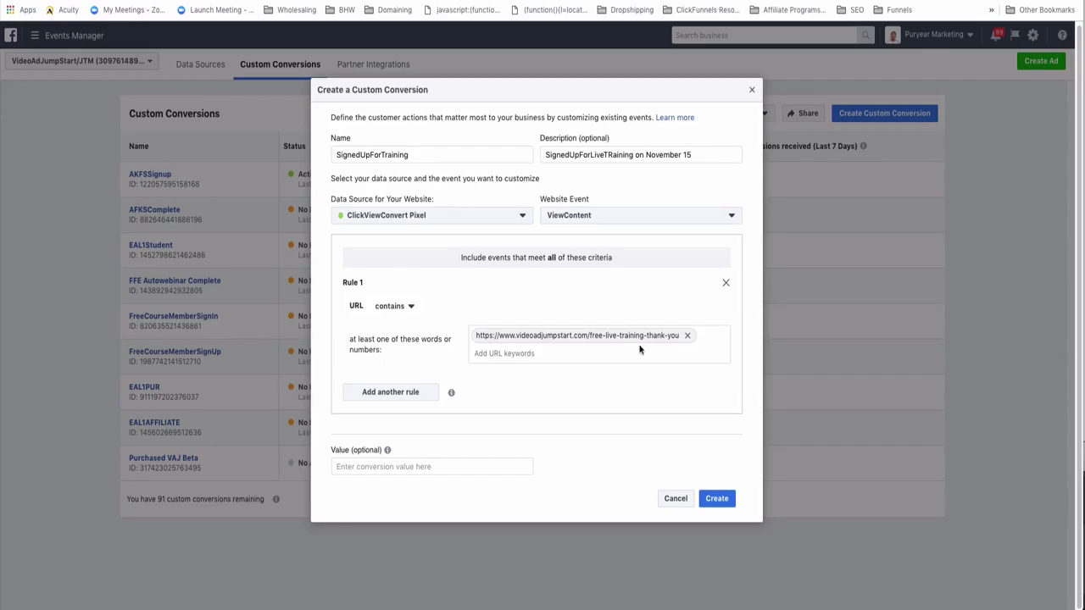
{"action": "left_click", "coordinate": [365, 395]}
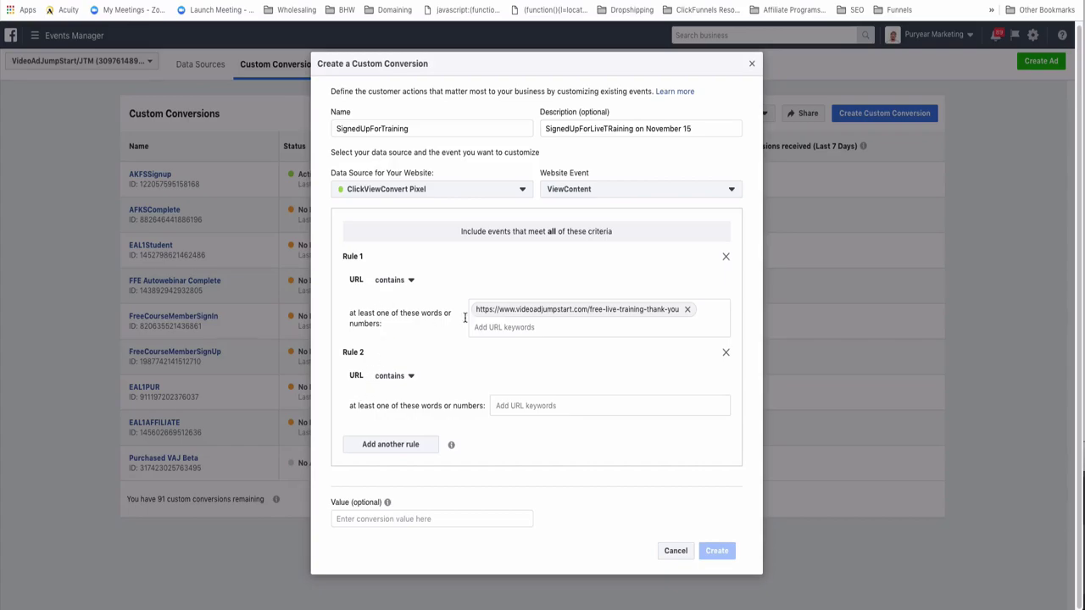
Step: Check the URL condition choices of Rule 2 and remove that rule from the custom conversion
{"action": "left_click", "coordinate": [388, 375]}
{"action": "left_click", "coordinate": [394, 412]}
{"action": "left_click", "coordinate": [726, 353]}
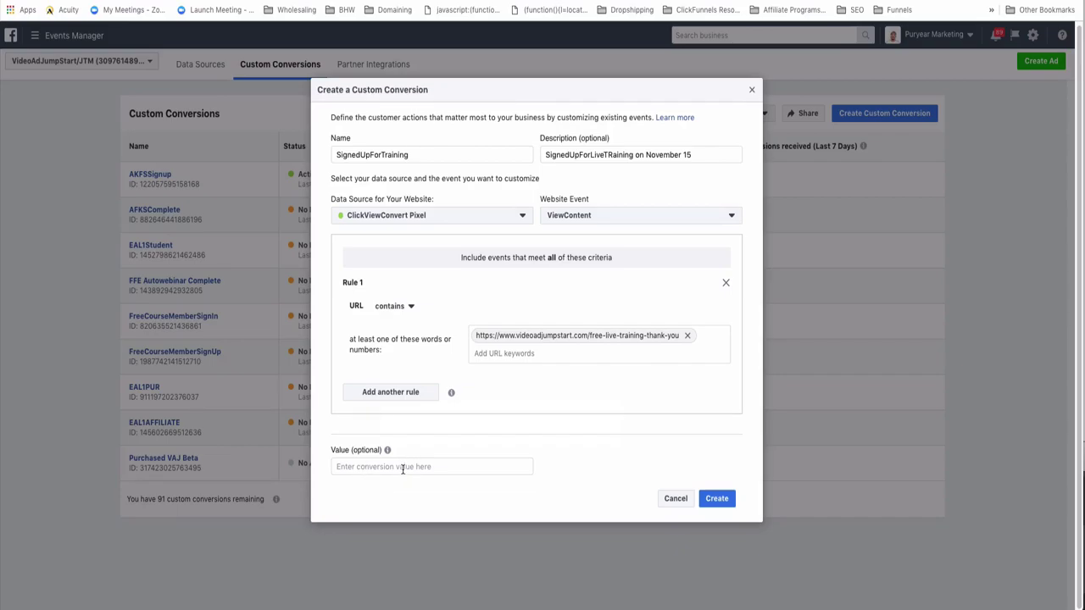
Step: Check the explanation of the optional value, search the website events for Lead, and clear the search
{"action": "mouse_move", "coordinate": [387, 451]}
{"action": "left_click", "coordinate": [576, 219]}
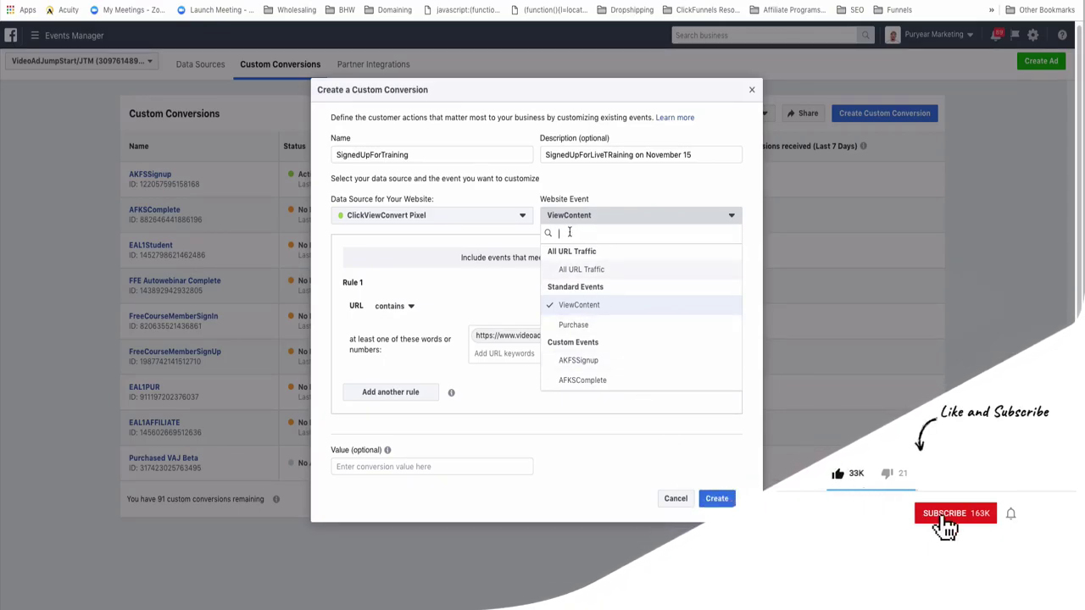
{"action": "type", "text": "Lead"}
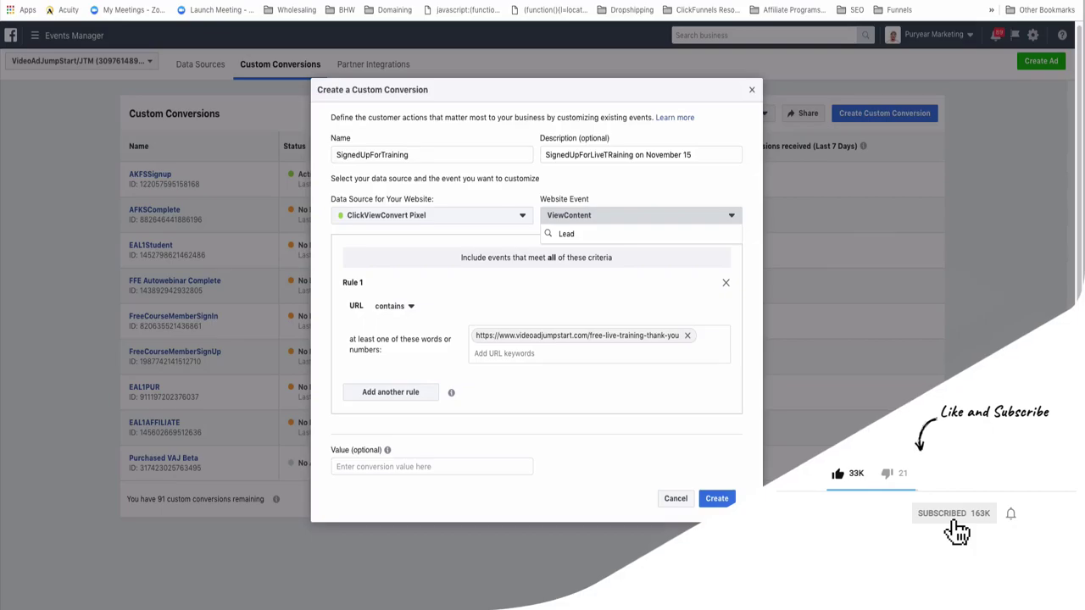
{"action": "key", "text": "BackSpace"}
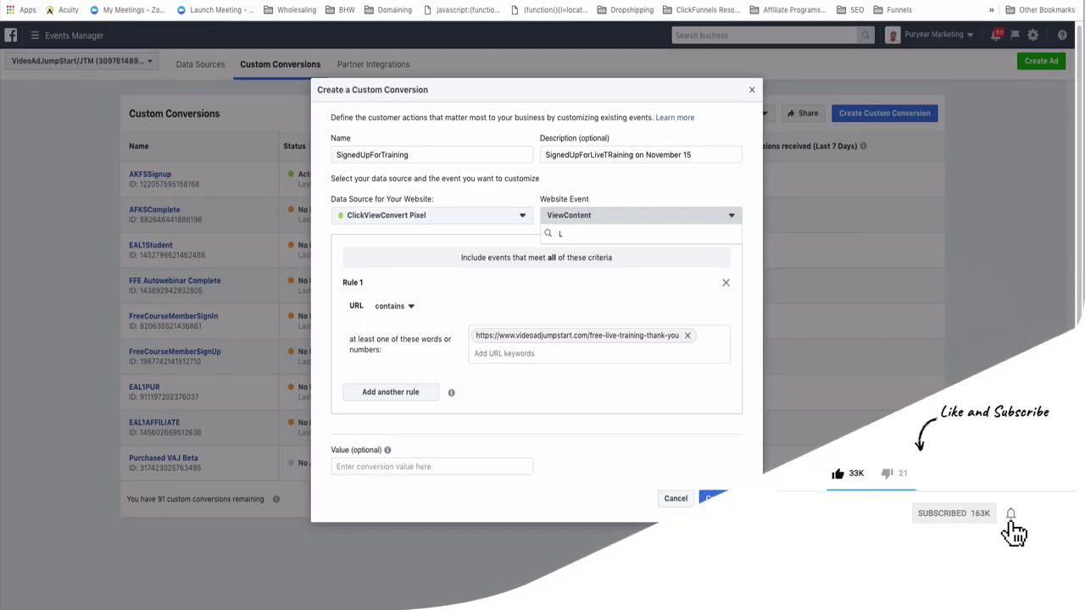
{"action": "key", "text": "BackSpace"}
{"action": "key", "text": "BackSpace"}
{"action": "key", "text": "BackSpace"}
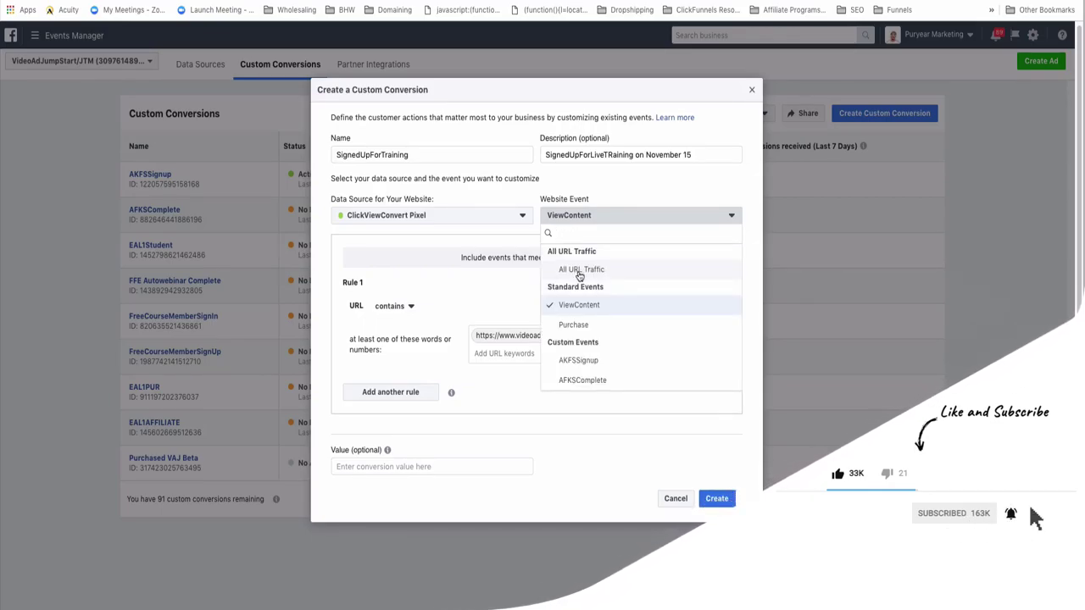
Step: Create the SignedUpForTraining custom conversion, finish the dialog, and close its overview after reviewing it
{"action": "left_click", "coordinate": [716, 498]}
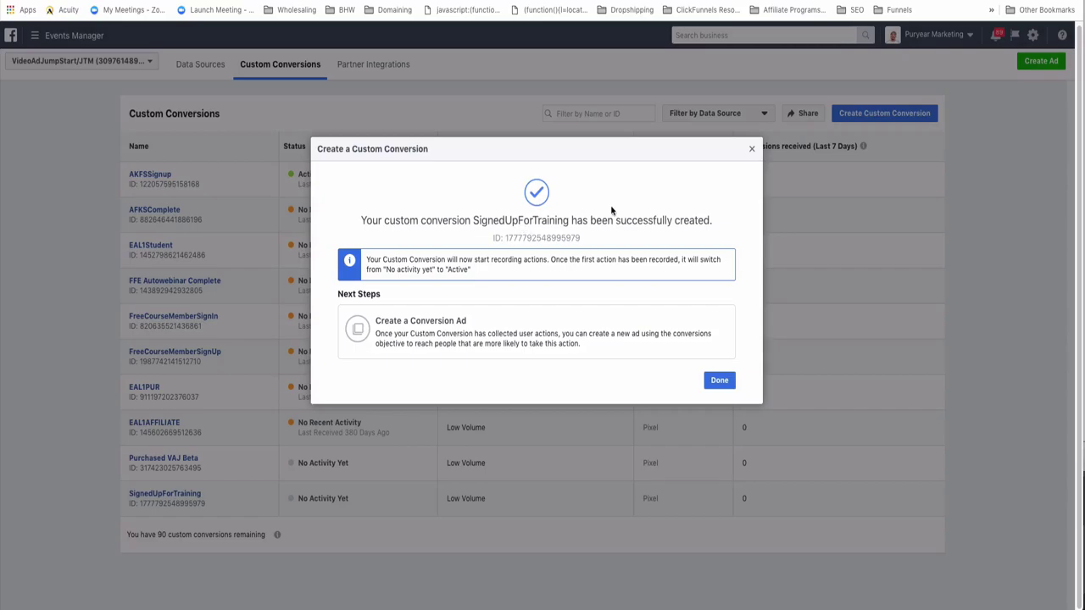
{"action": "left_click", "coordinate": [719, 382]}
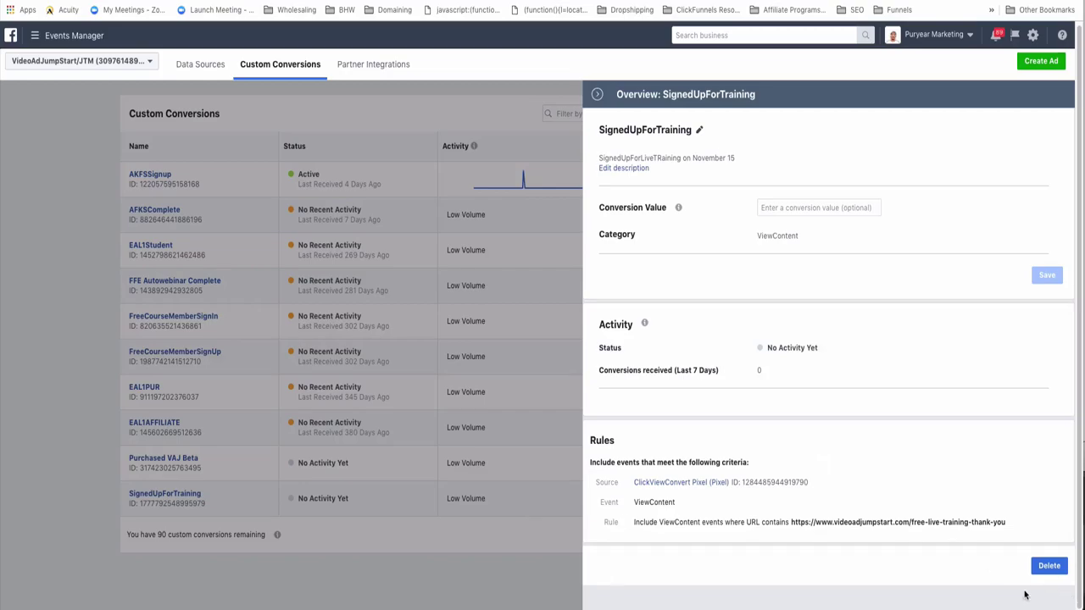
{"action": "left_click", "coordinate": [497, 470]}
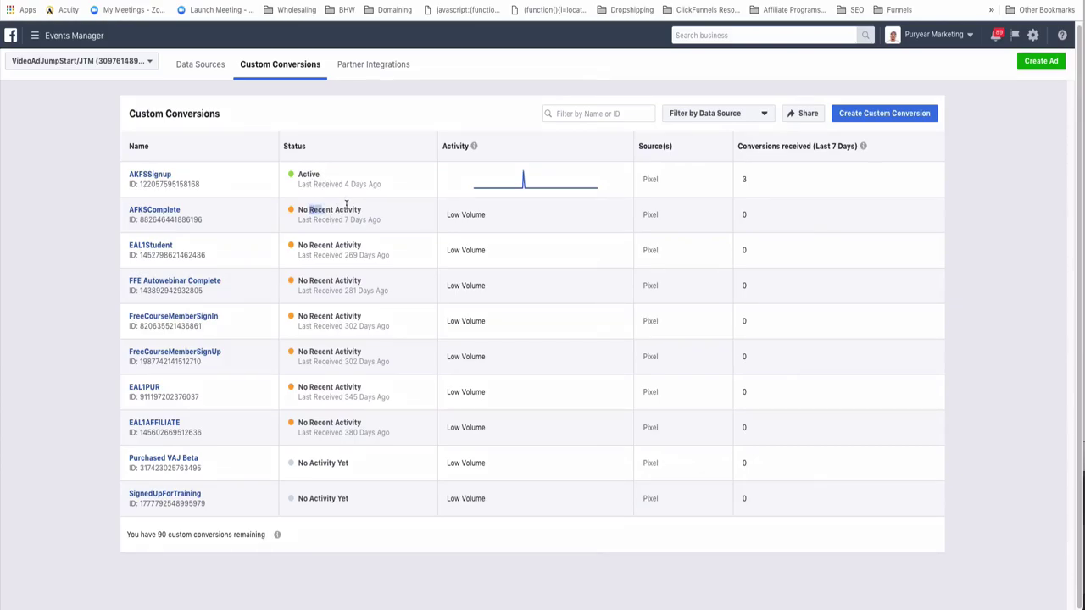
Step: Compare the activity statuses in the custom conversions list, examine the category in AKFSSignup's overview, and close it
{"action": "left_click_drag", "start_coordinate": [395, 203], "coordinate": [207, 254]}
{"action": "left_click", "coordinate": [355, 270]}
{"action": "left_click_drag", "start_coordinate": [300, 462], "coordinate": [387, 478]}
{"action": "left_click", "coordinate": [388, 478]}
{"action": "left_click", "coordinate": [163, 177]}
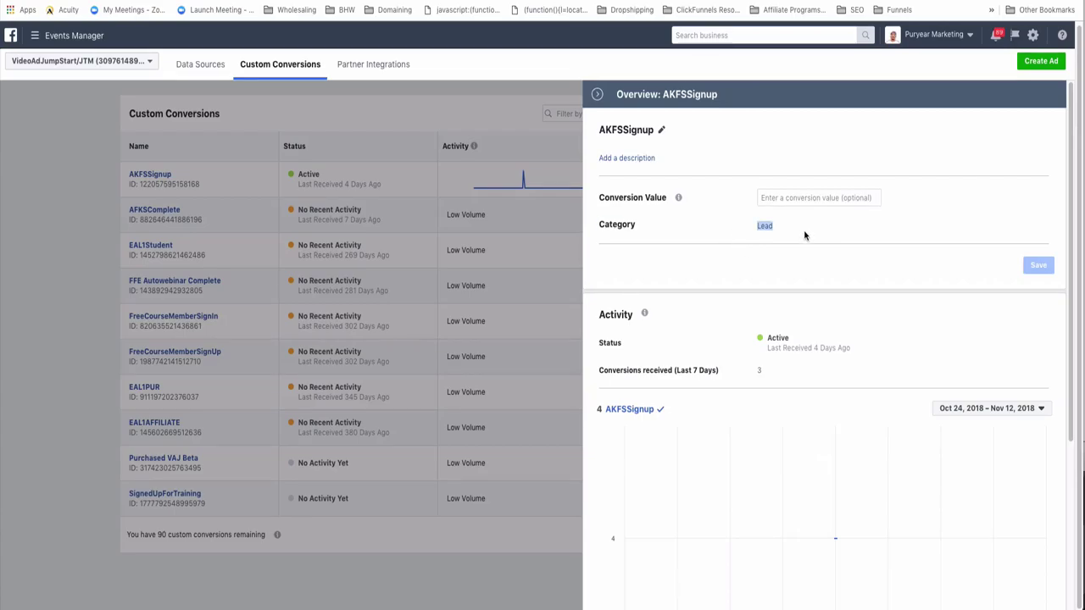
{"action": "left_click", "coordinate": [467, 371]}
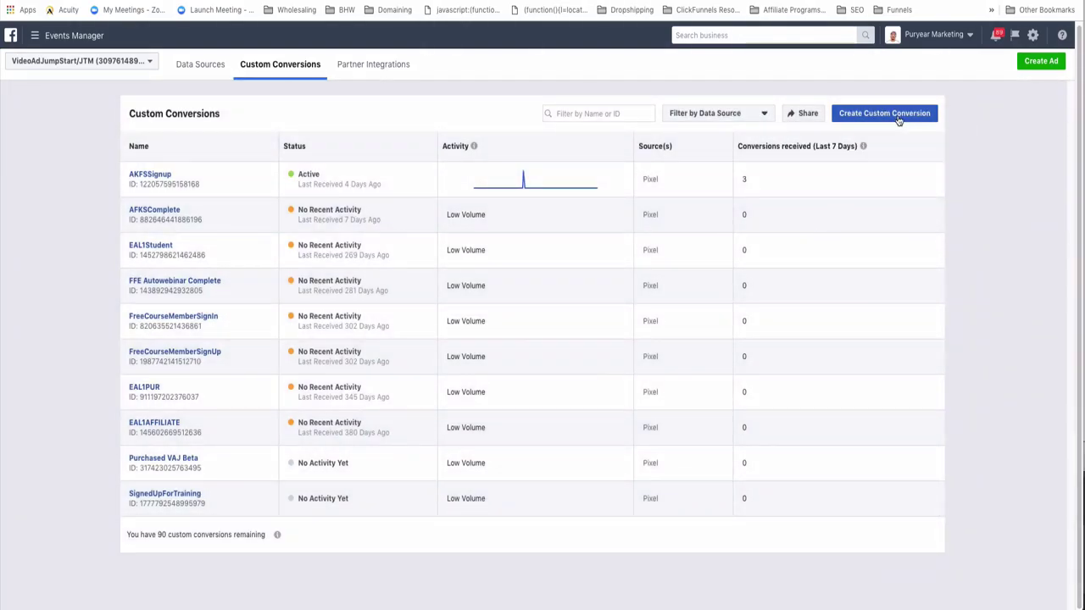
Step: Search the website events for lead in a new custom conversion form and close the form without creating anything
{"action": "left_click", "coordinate": [898, 120]}
{"action": "left_click", "coordinate": [603, 220]}
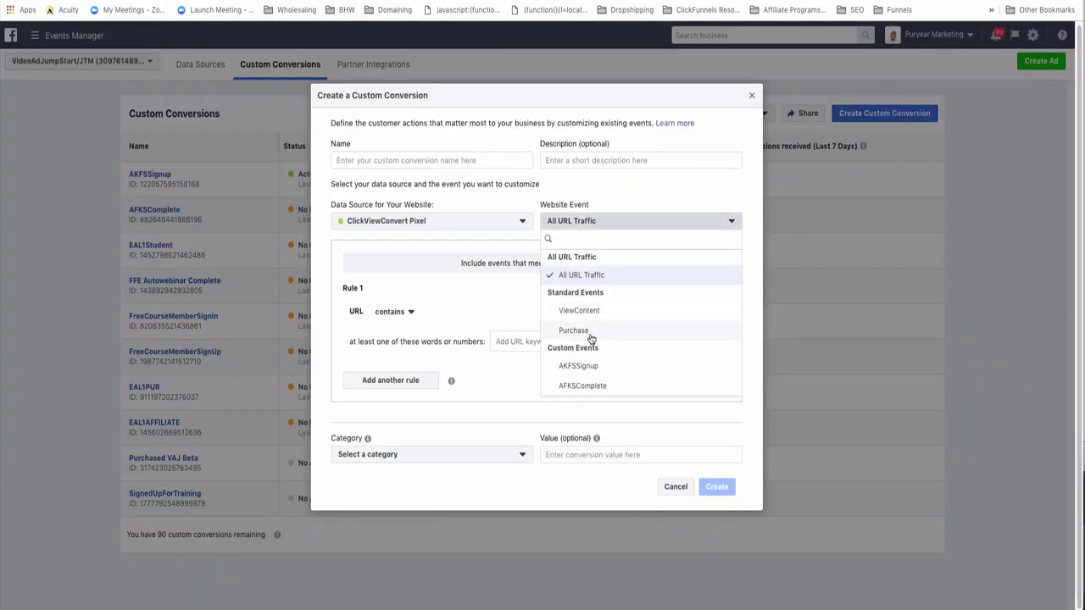
{"action": "type", "text": "lead"}
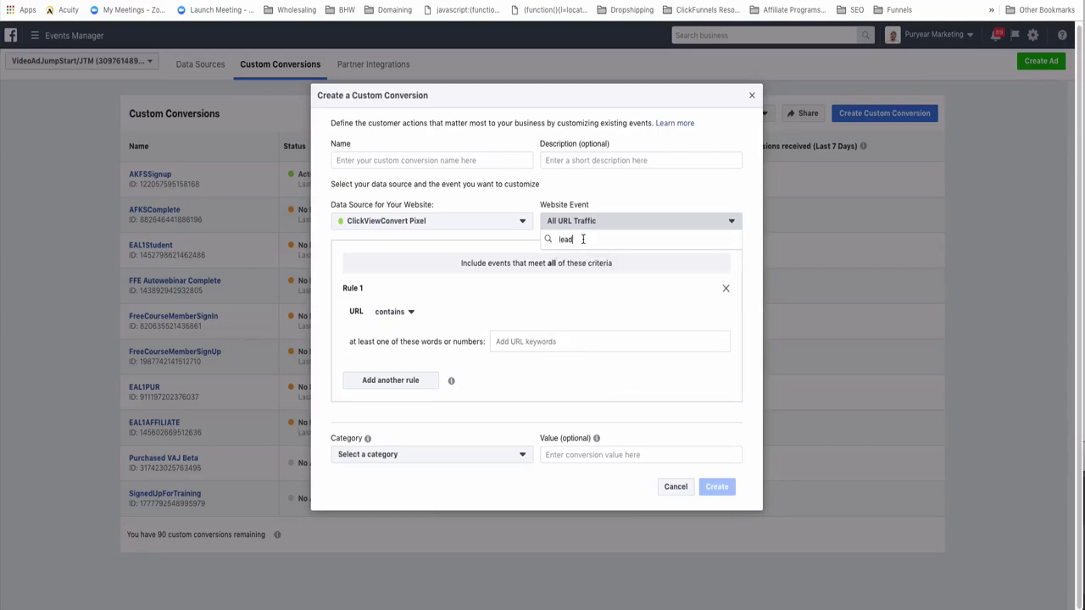
{"action": "left_click", "coordinate": [666, 223]}
{"action": "left_click", "coordinate": [752, 95]}
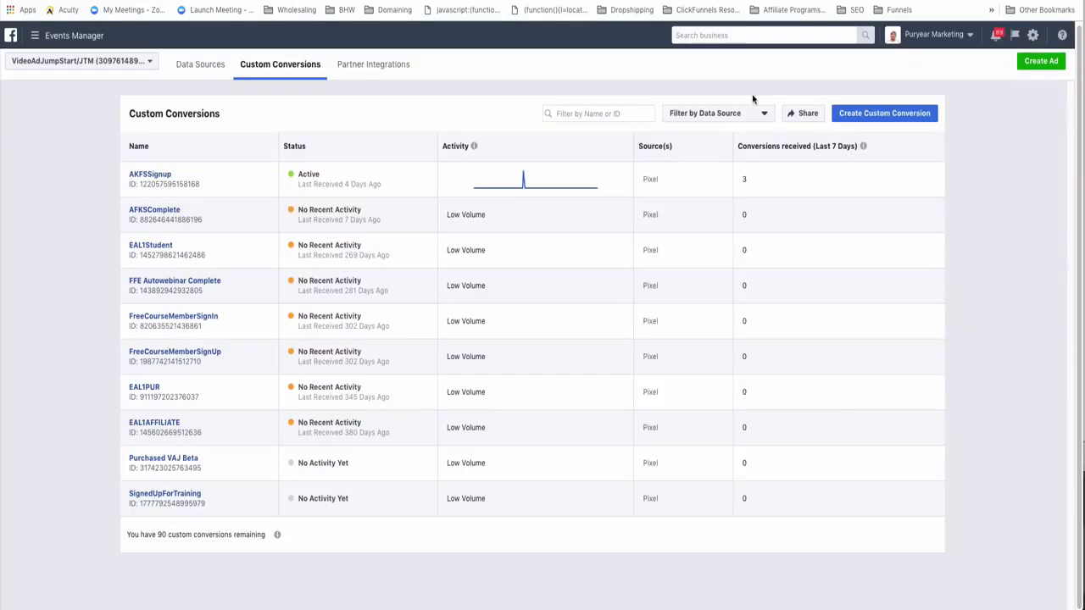
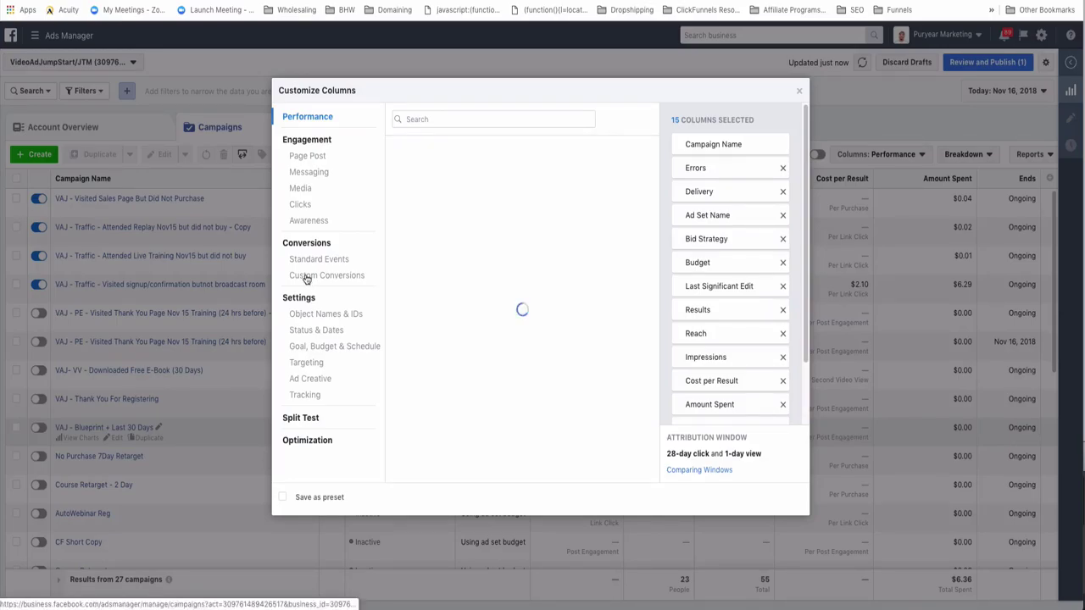
Step: Add the total of the AKFSSignup custom conversion as a column in the Ads Manager campaigns table and look through the campaigns
{"action": "left_click", "coordinate": [308, 282]}
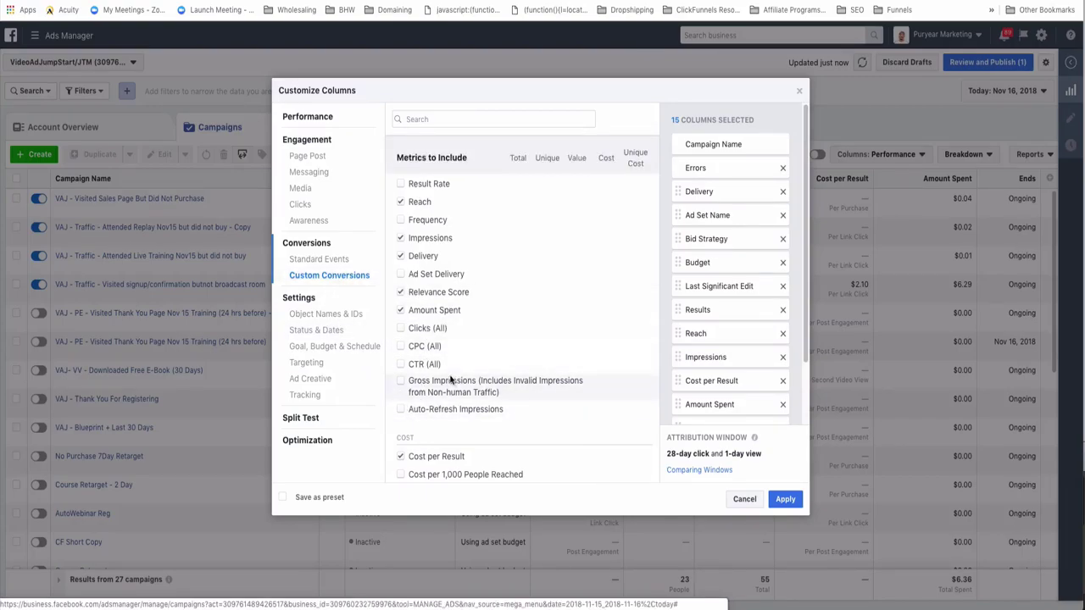
{"action": "scroll", "coordinate": [448, 373], "scroll_direction": "down", "scroll_amount": 10}
{"action": "left_click", "coordinate": [335, 281]}
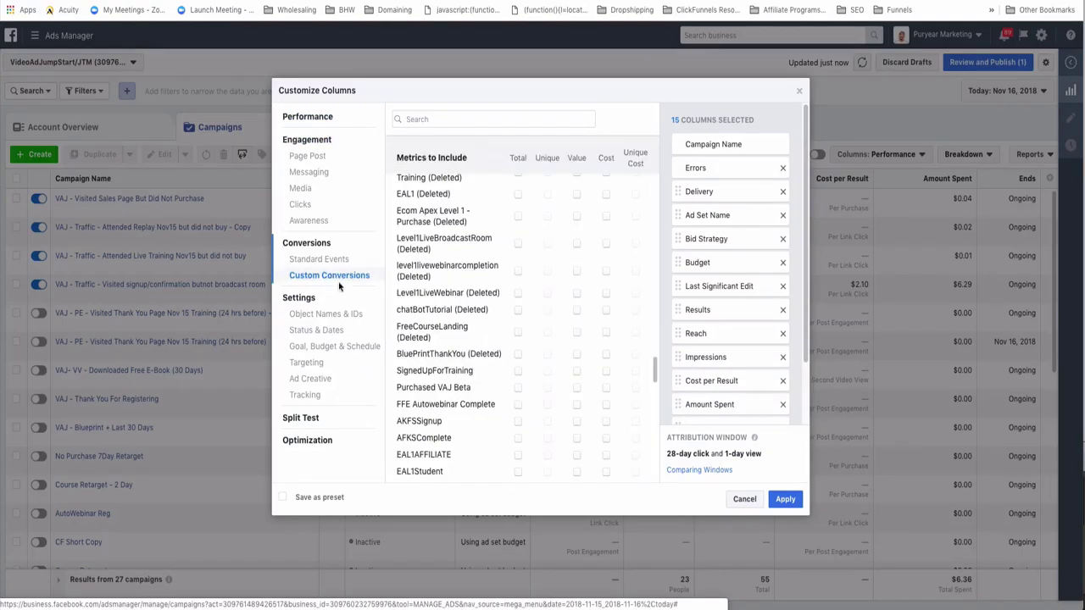
{"action": "scroll", "coordinate": [518, 254], "scroll_direction": "up", "scroll_amount": 2}
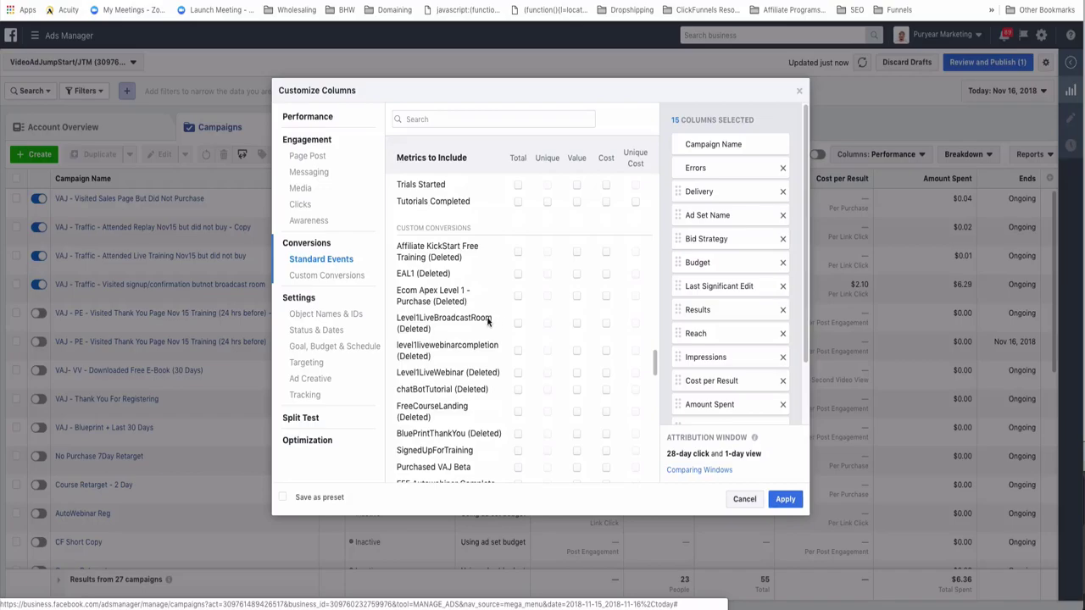
{"action": "scroll", "coordinate": [488, 388], "scroll_direction": "down", "scroll_amount": 5}
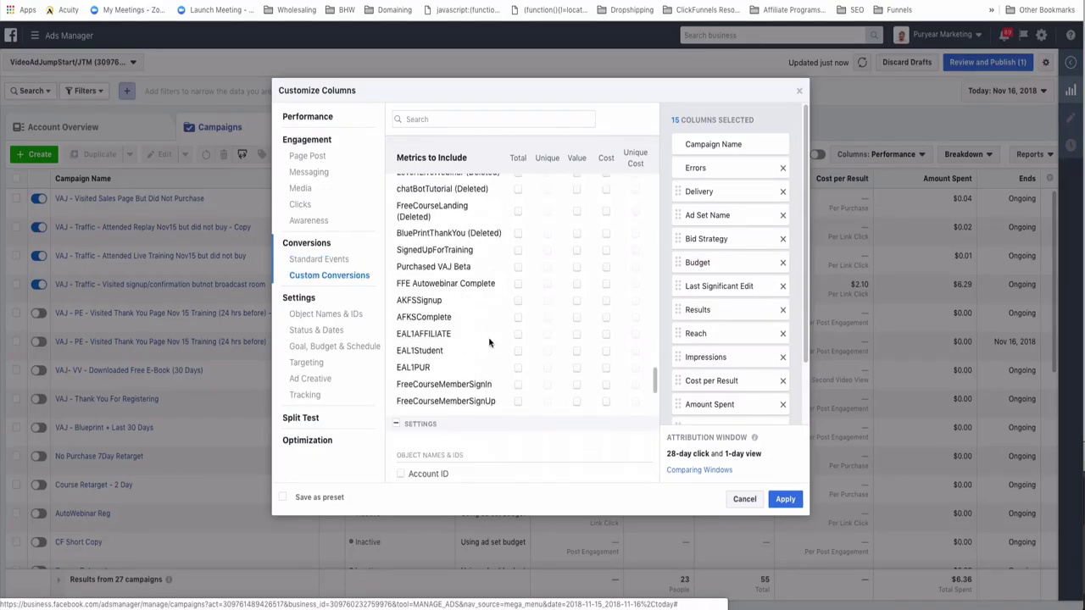
{"action": "scroll", "coordinate": [488, 389], "scroll_direction": "up", "scroll_amount": 1}
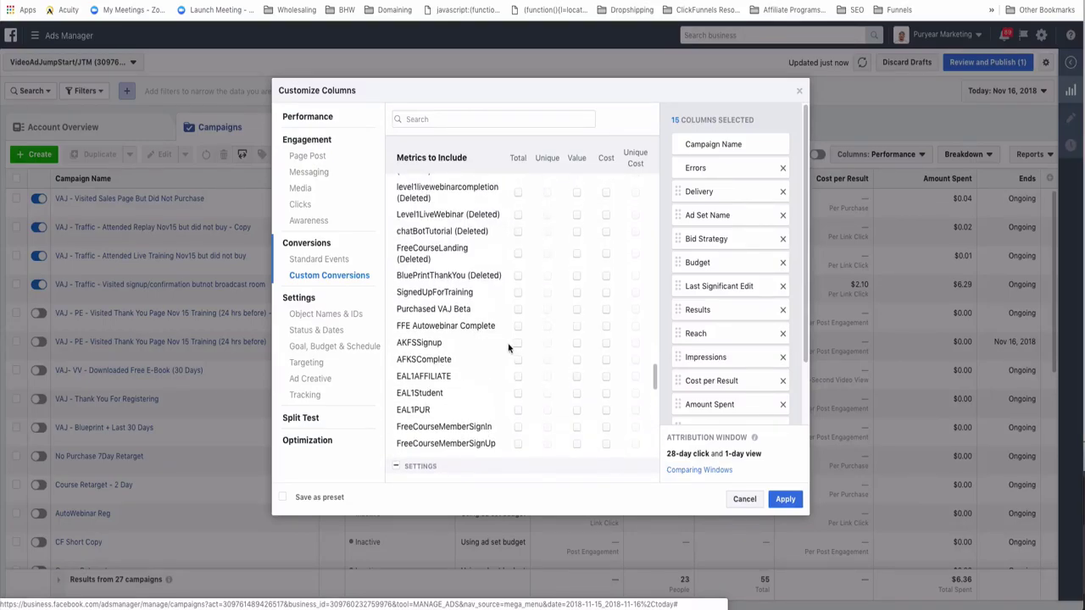
{"action": "left_click", "coordinate": [517, 342]}
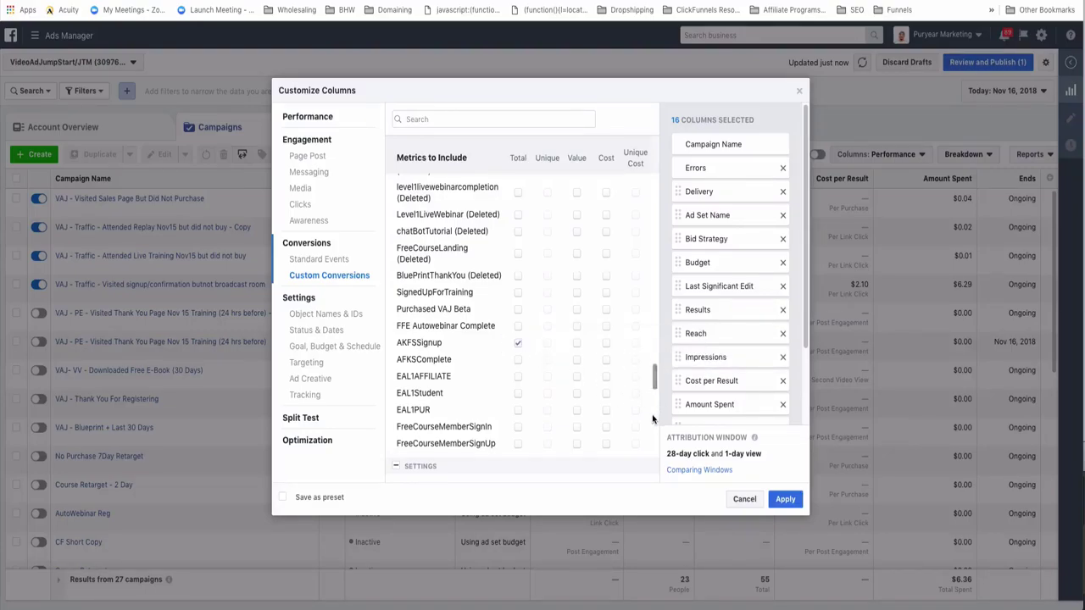
{"action": "scroll", "coordinate": [749, 366], "scroll_direction": "down", "scroll_amount": 2}
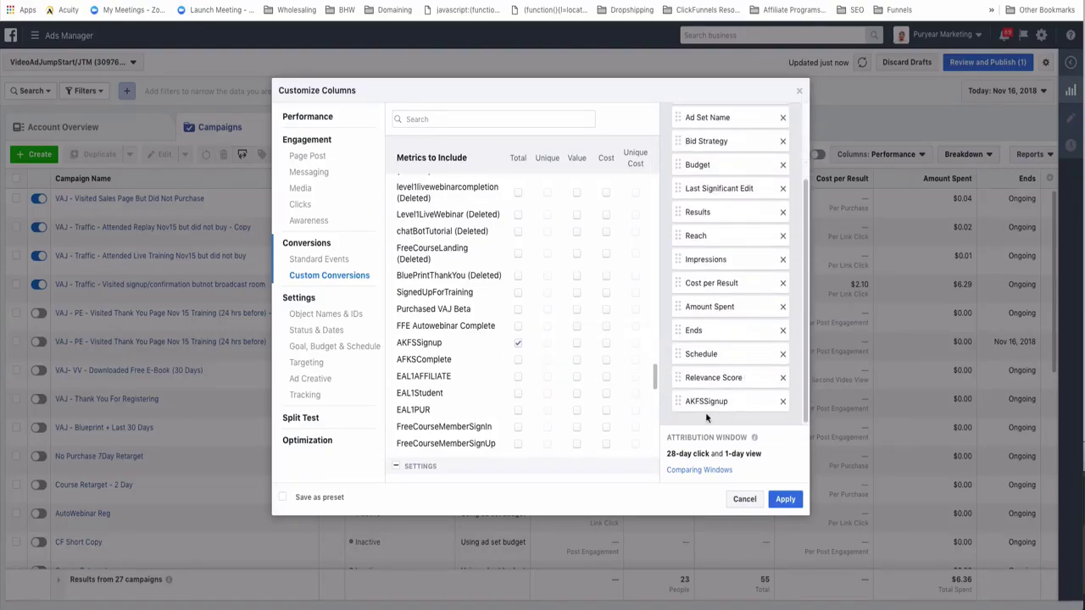
{"action": "left_click", "coordinate": [785, 502]}
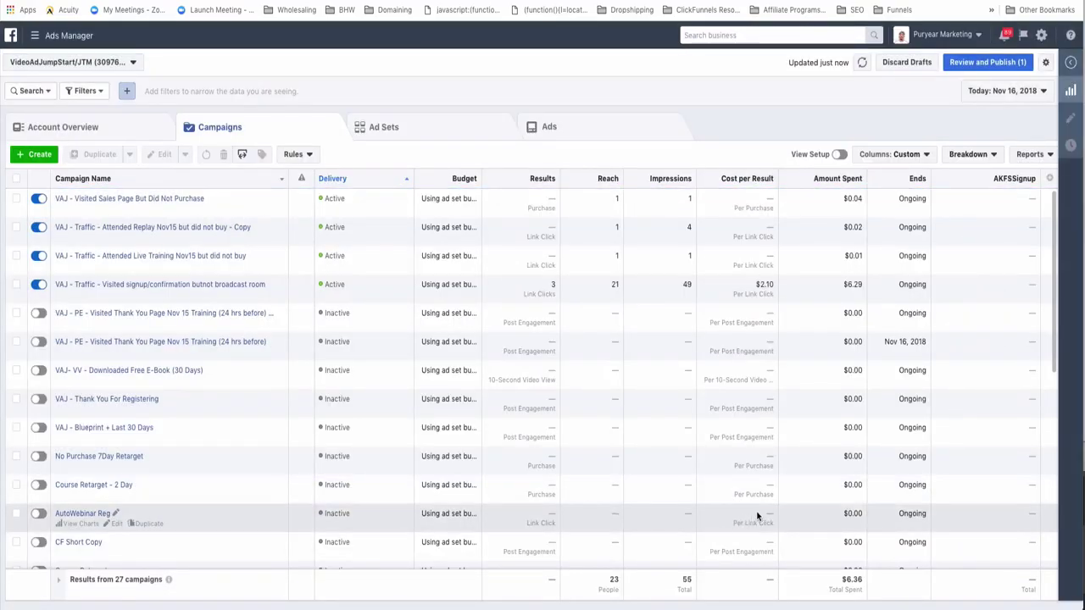
{"action": "scroll", "coordinate": [756, 510], "scroll_direction": "down", "scroll_amount": 5}
{"action": "scroll", "coordinate": [760, 506], "scroll_direction": "up", "scroll_amount": 5}
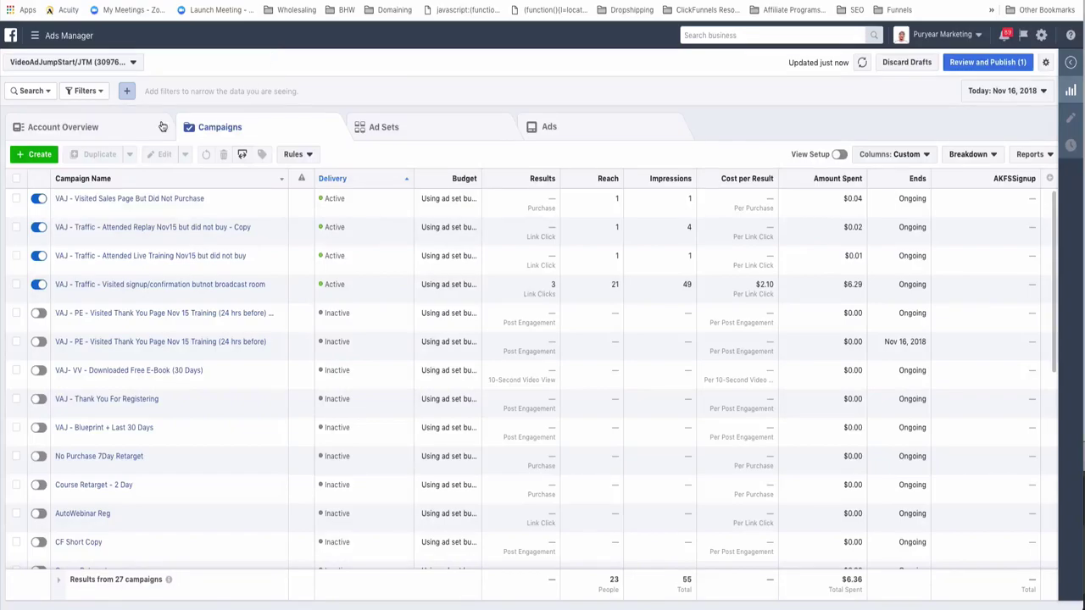
Step: Open the Custom Conversions page of Events Manager from the full list of business tools
{"action": "left_click", "coordinate": [56, 36]}
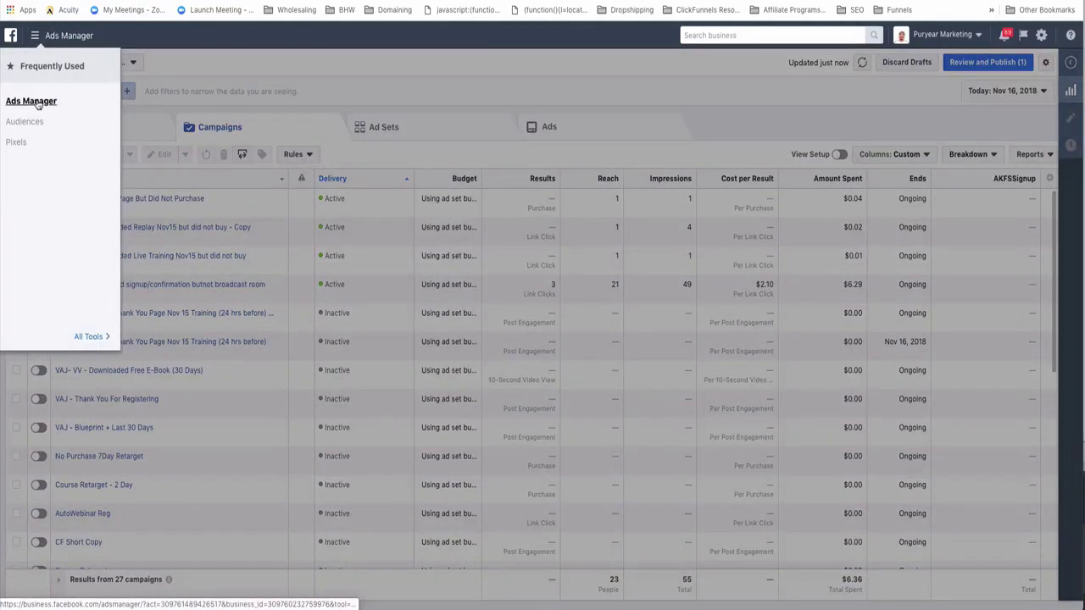
{"action": "left_click", "coordinate": [35, 106]}
{"action": "left_click", "coordinate": [34, 35]}
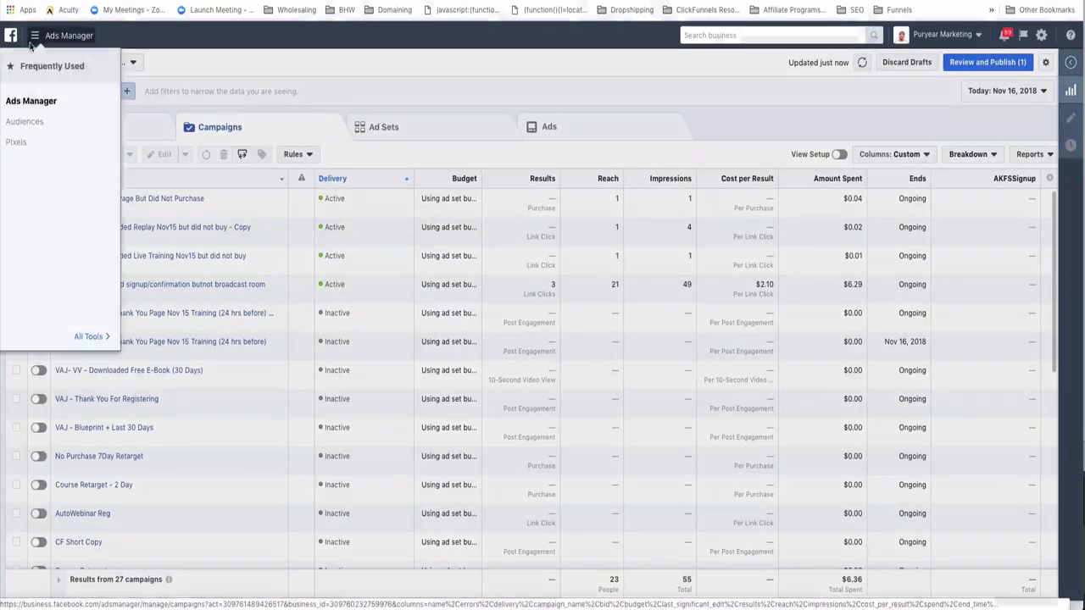
{"action": "left_click", "coordinate": [88, 336]}
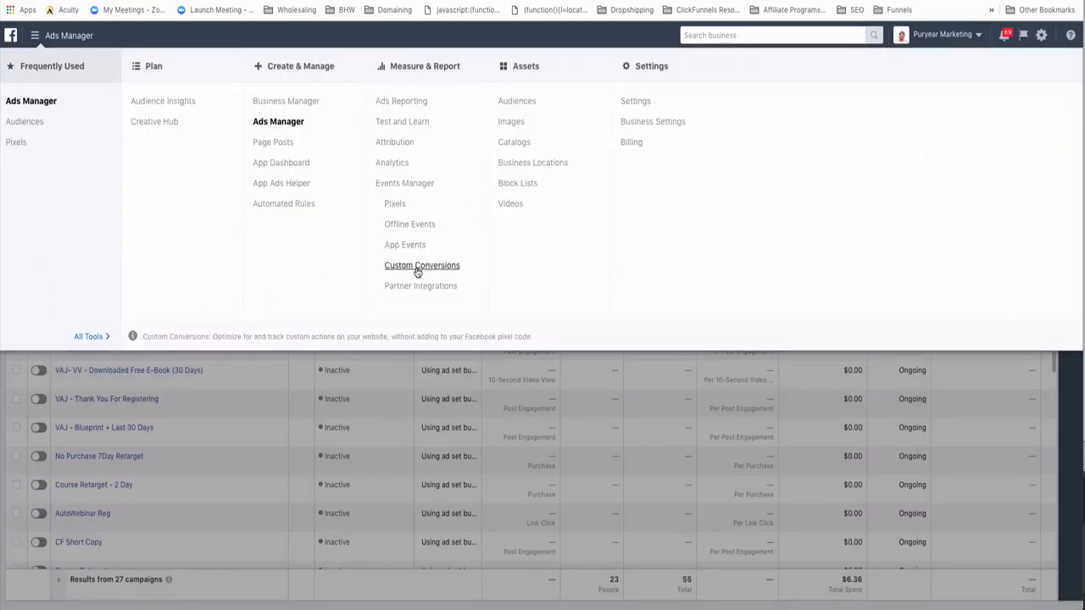
{"action": "left_click", "coordinate": [416, 266]}
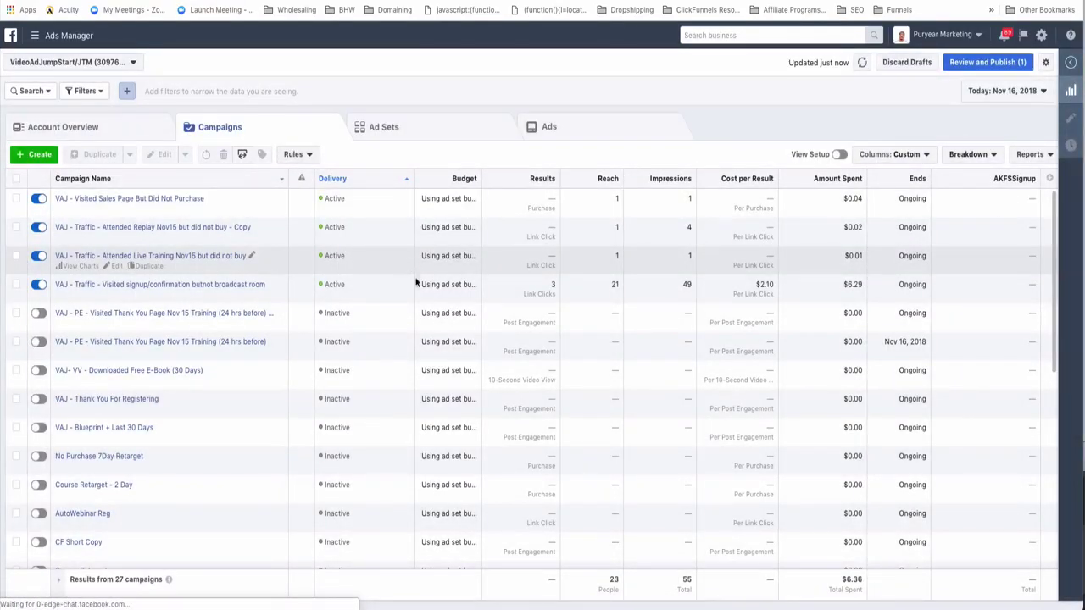